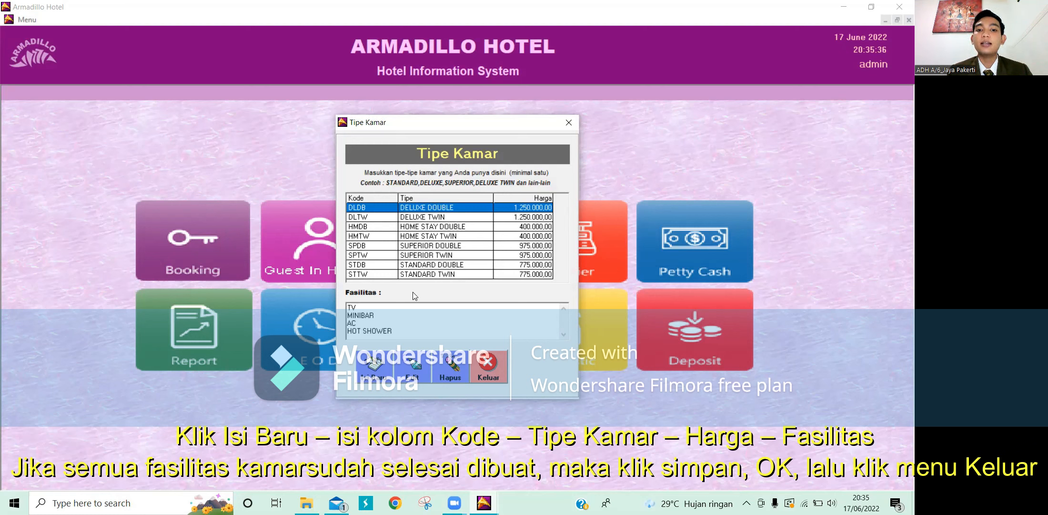
{"action": "left_click", "coordinate": [375, 367]}
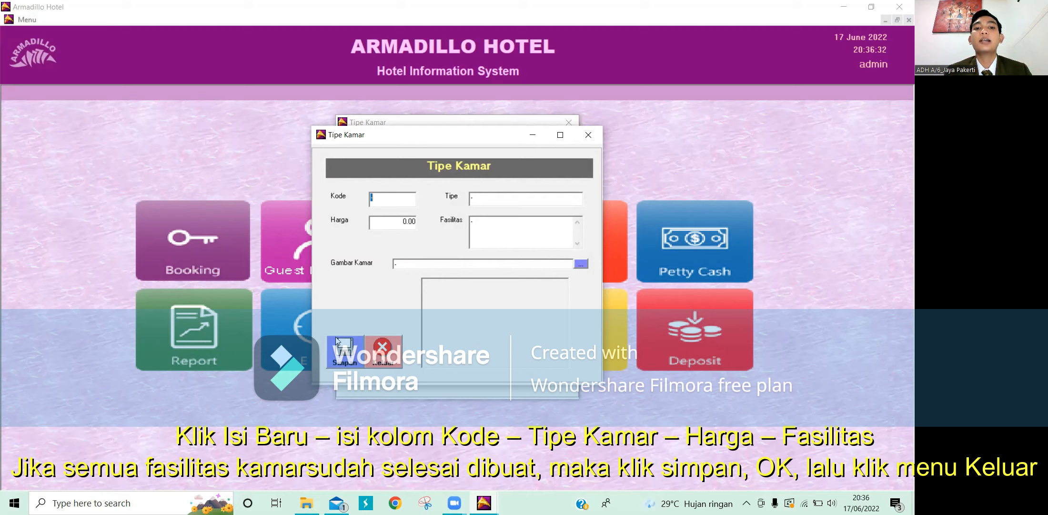
{"action": "left_click", "coordinate": [384, 344]}
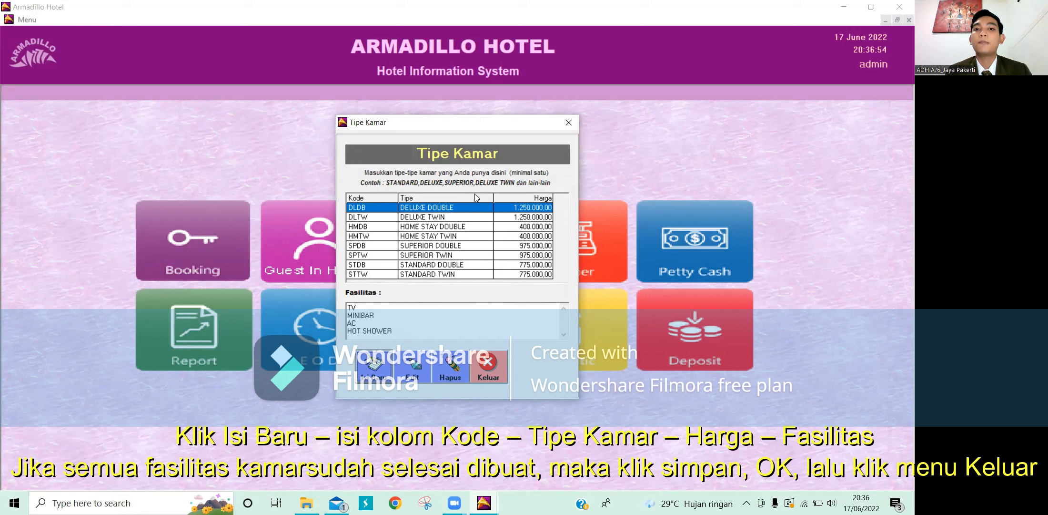
{"action": "left_click", "coordinate": [490, 367]}
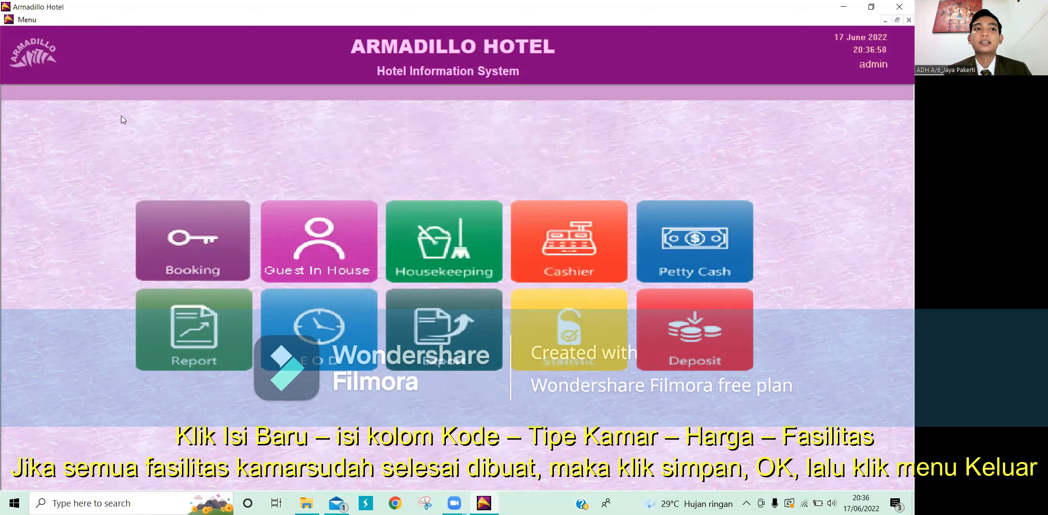
Step: Open the Nomor Kamar screen from Menu > Setup > Kamar to list room numbers
{"action": "left_click", "coordinate": [29, 20]}
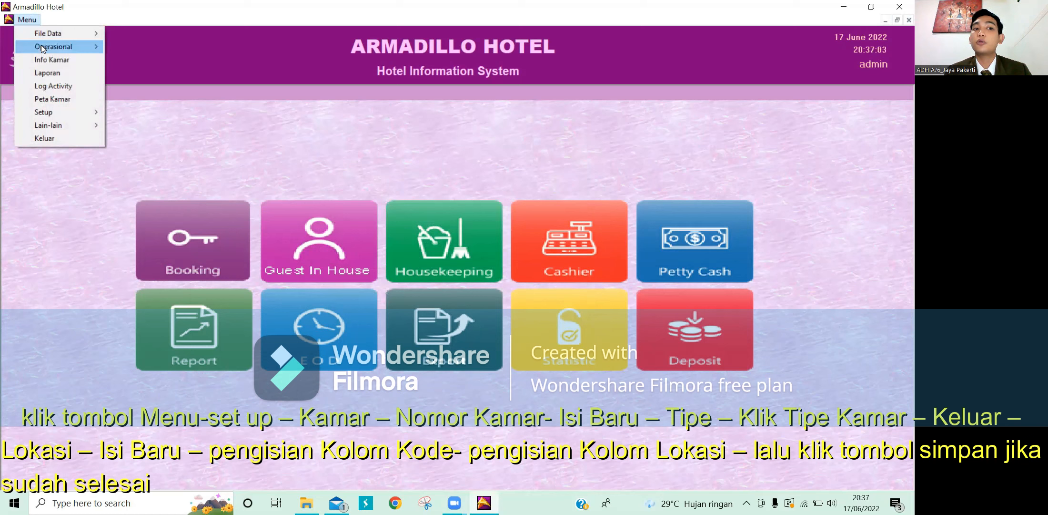
{"action": "mouse_move", "coordinate": [54, 111]}
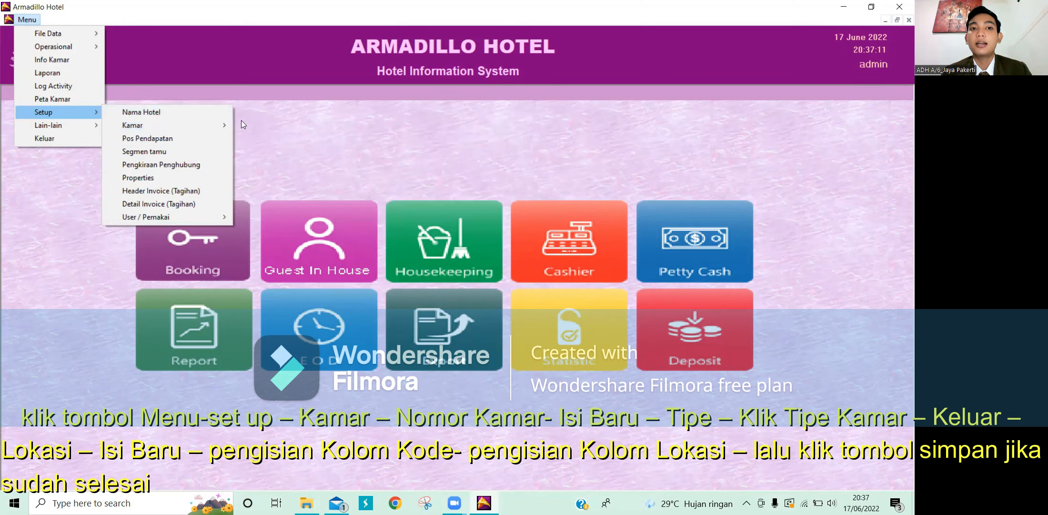
{"action": "mouse_move", "coordinate": [223, 125]}
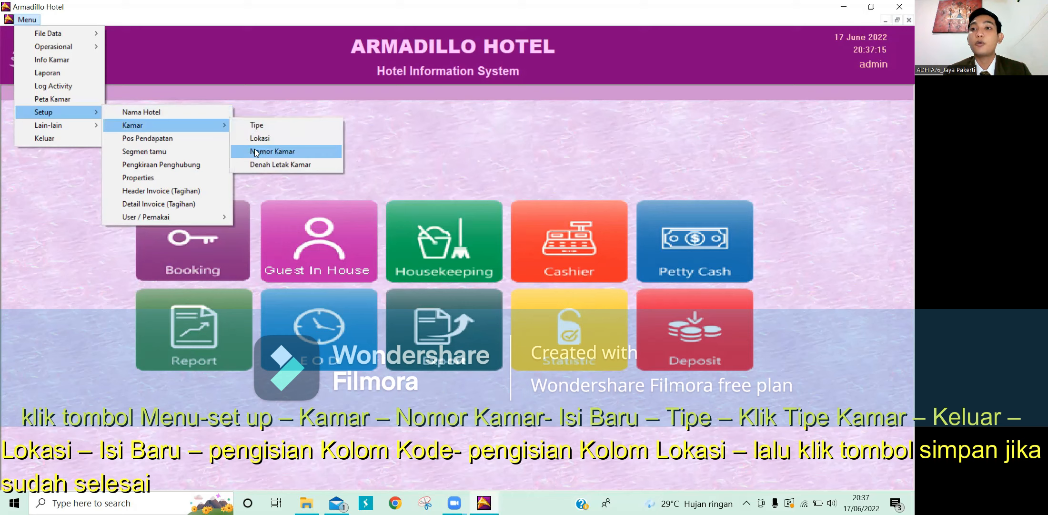
{"action": "left_click", "coordinate": [255, 151]}
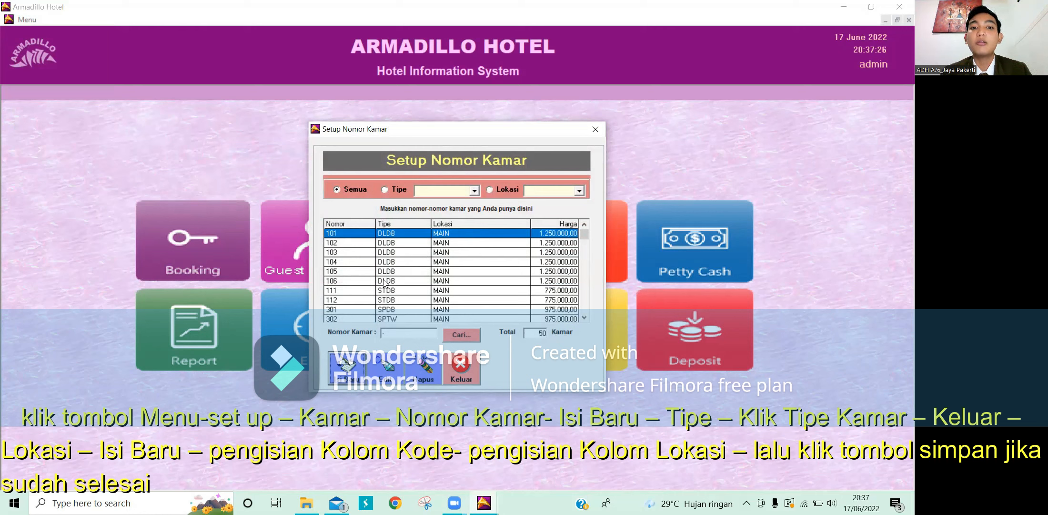
{"action": "left_click", "coordinate": [350, 369]}
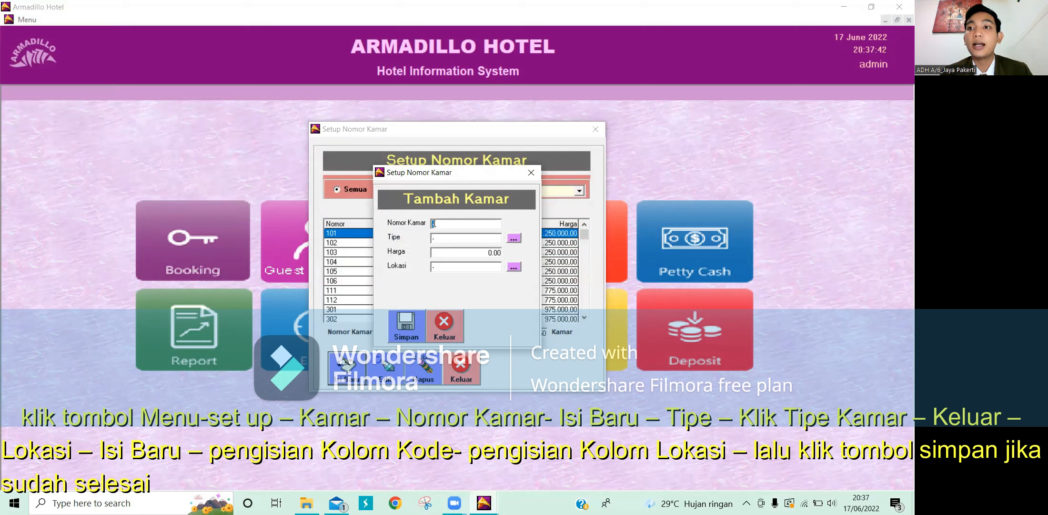
{"action": "left_click", "coordinate": [517, 239]}
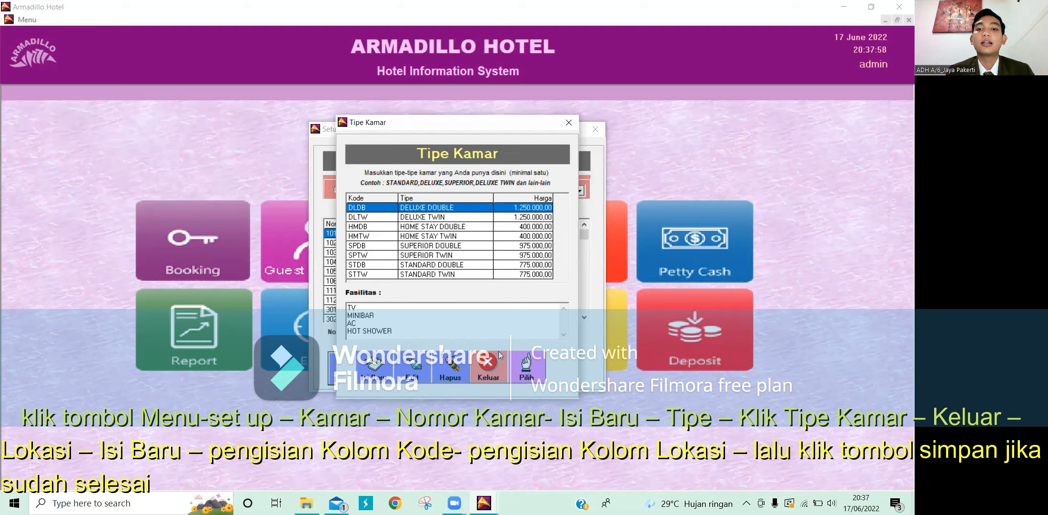
{"action": "left_click", "coordinate": [489, 364]}
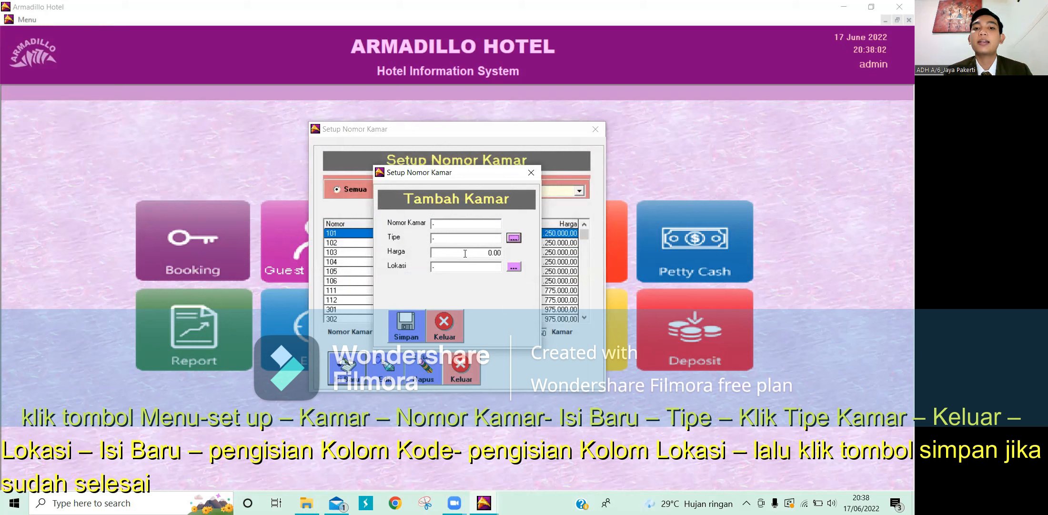
{"action": "left_click", "coordinate": [514, 266]}
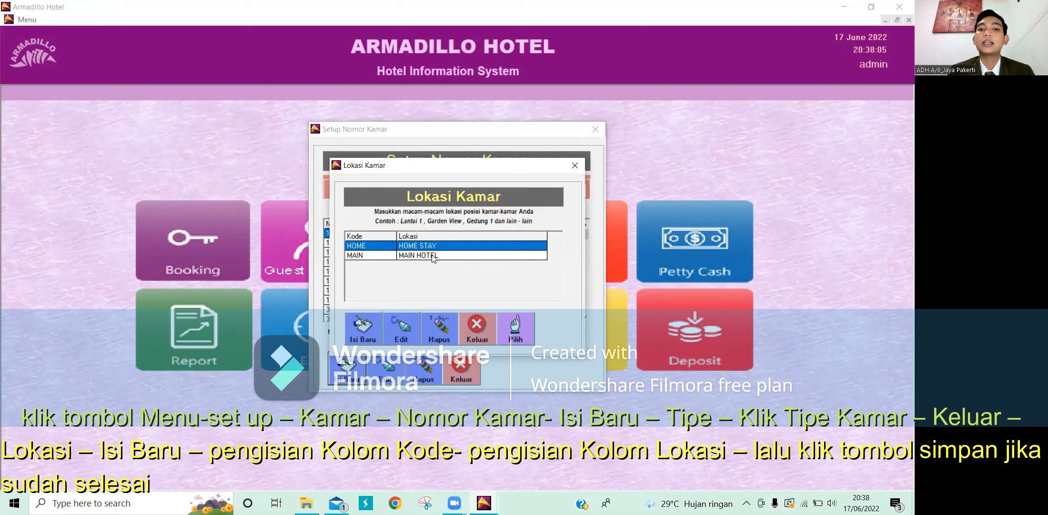
{"action": "left_click", "coordinate": [409, 256]}
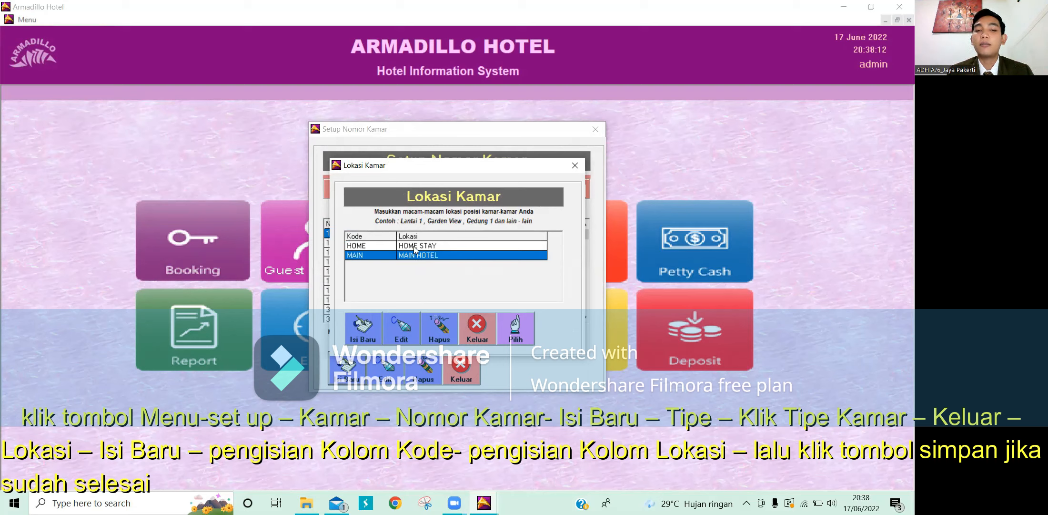
{"action": "left_click", "coordinate": [415, 249]}
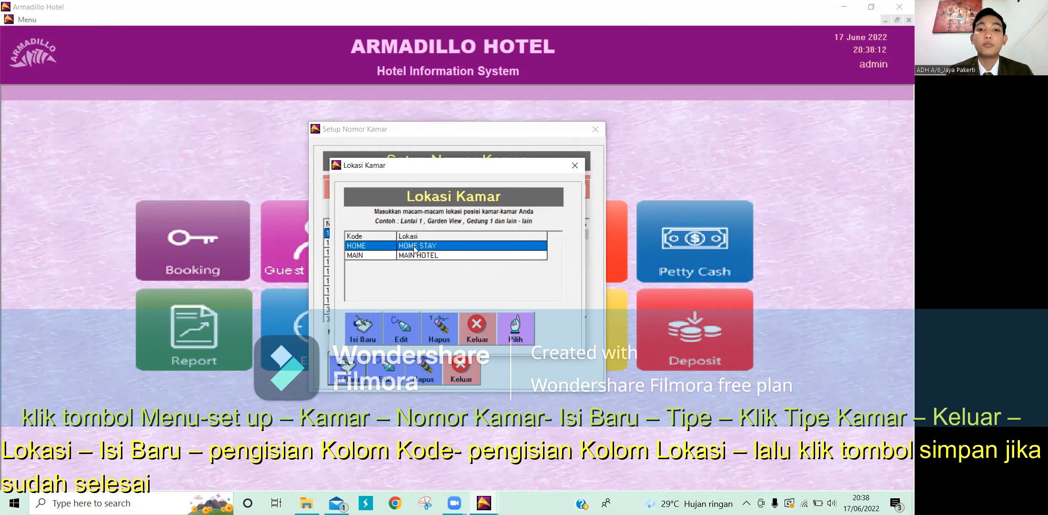
{"action": "left_click", "coordinate": [477, 329]}
{"action": "left_click", "coordinate": [443, 325]}
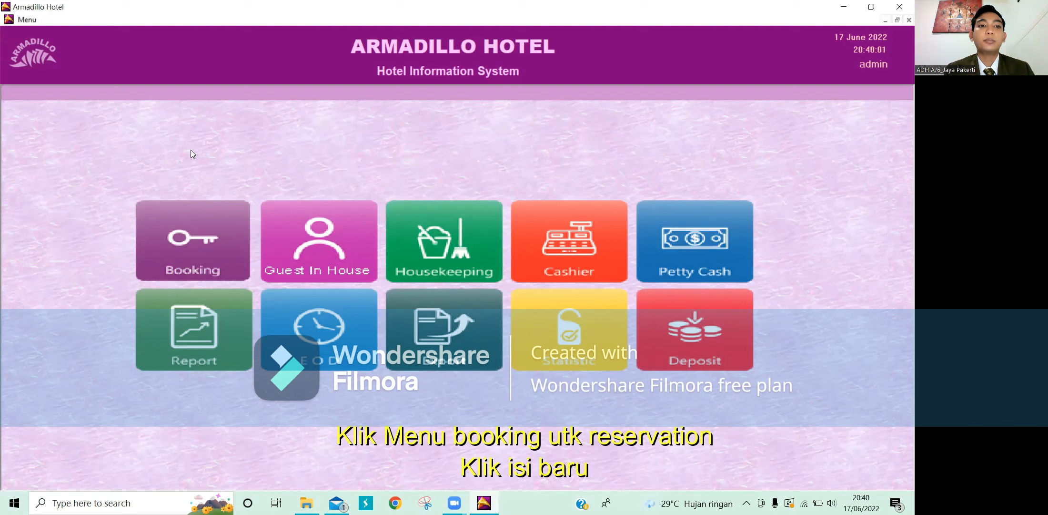
Step: Open the Booking section to view the eight existing reservations
{"action": "left_click", "coordinate": [193, 251]}
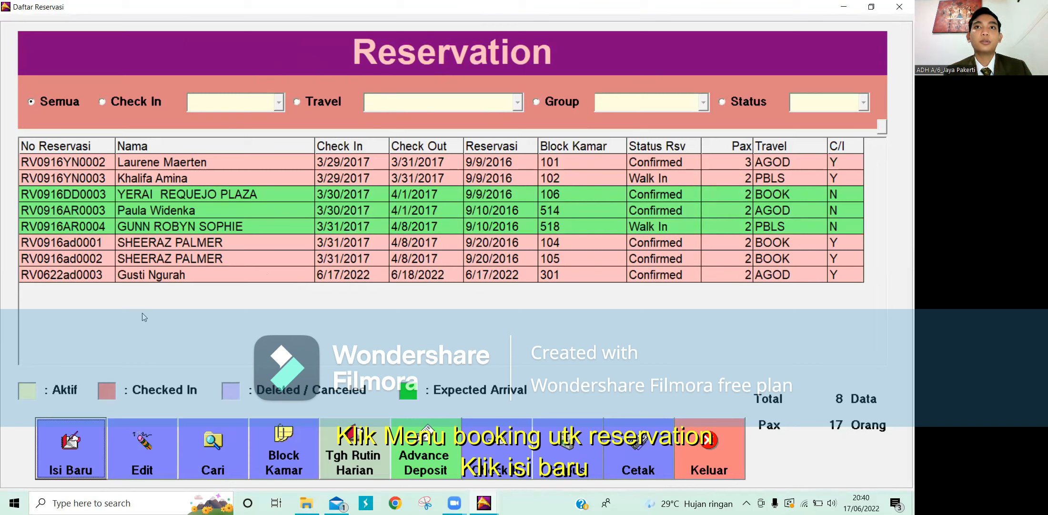
Step: Create a new reservation (Isi Baru) with BOOKING.COM chosen as the travel agent
{"action": "left_click", "coordinate": [74, 459]}
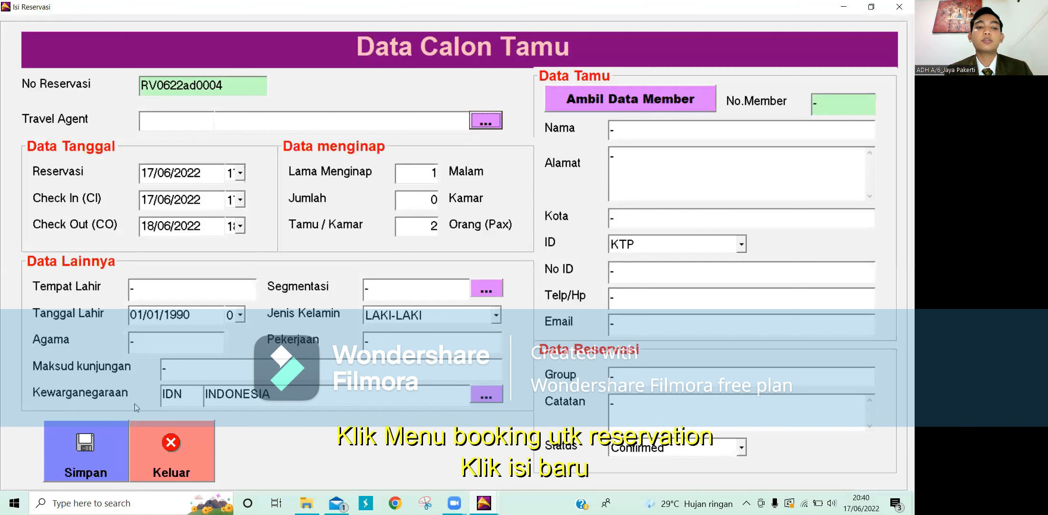
{"action": "left_click", "coordinate": [486, 121]}
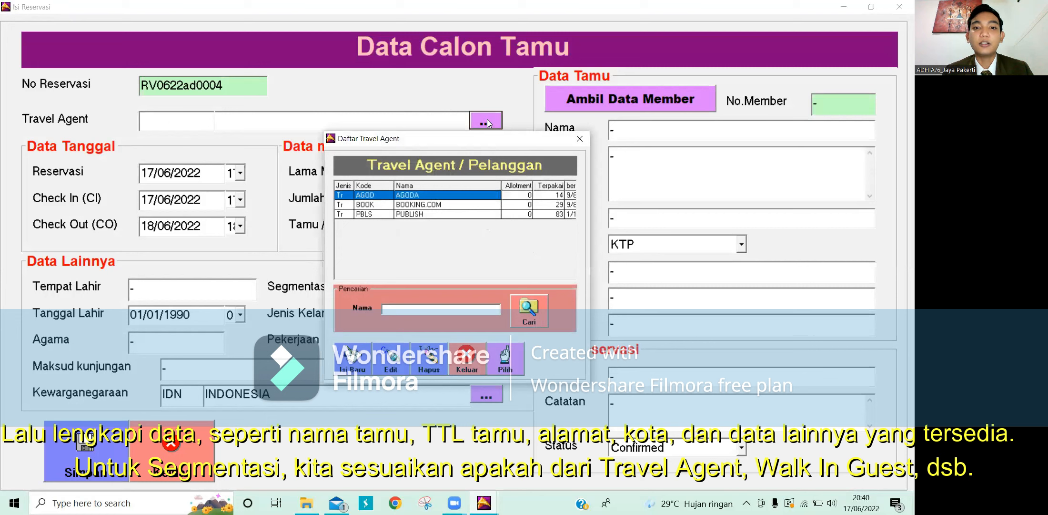
{"action": "left_click", "coordinate": [415, 204]}
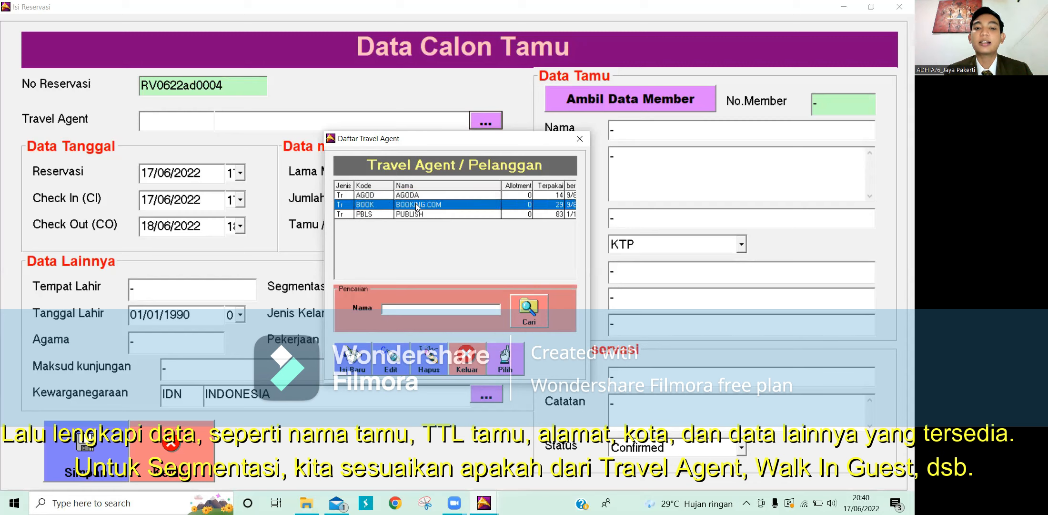
{"action": "left_click", "coordinate": [505, 362]}
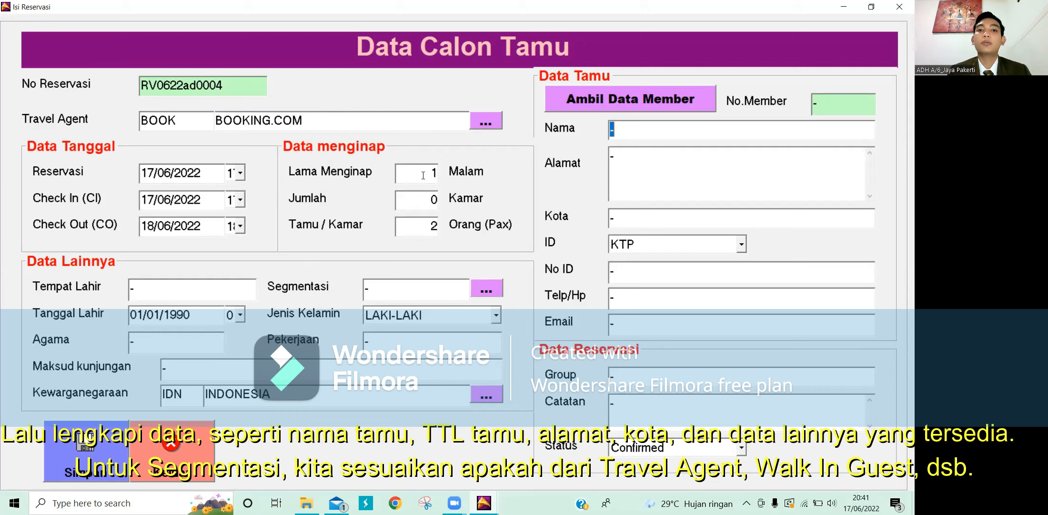
{"action": "left_click", "coordinate": [432, 200]}
Step: Enter 1 in the Jumlah (Kamar) field for the number of rooms
{"action": "type", "text": "1"}
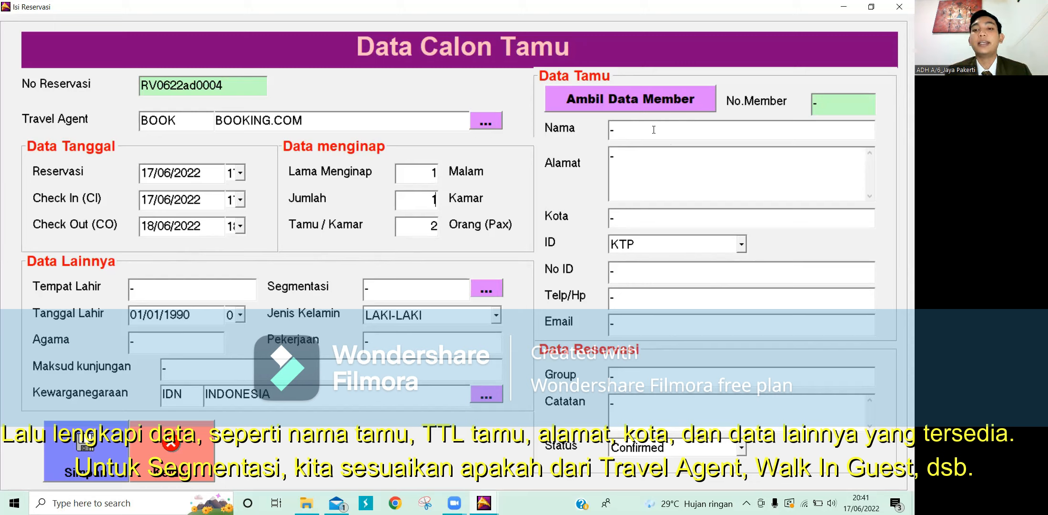
{"action": "left_click", "coordinate": [653, 129]}
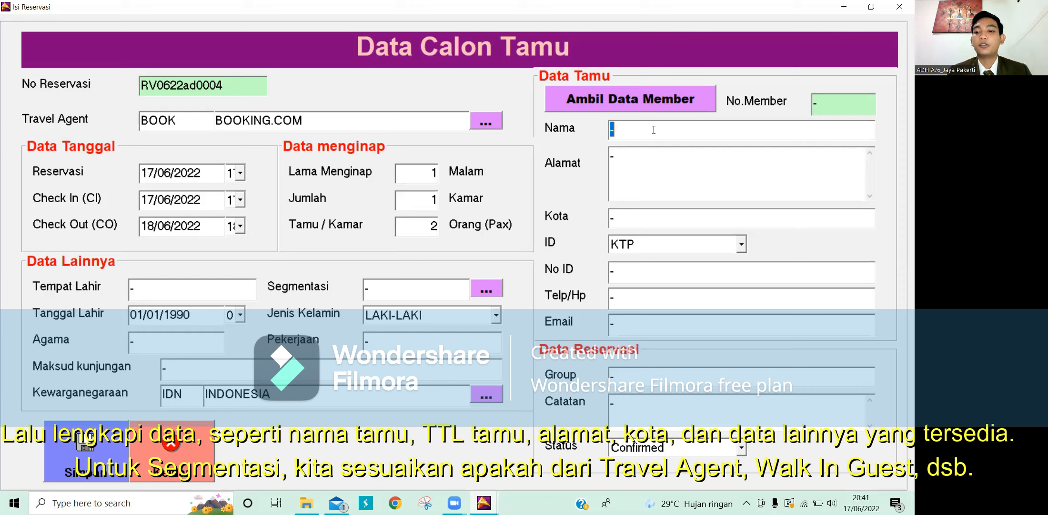
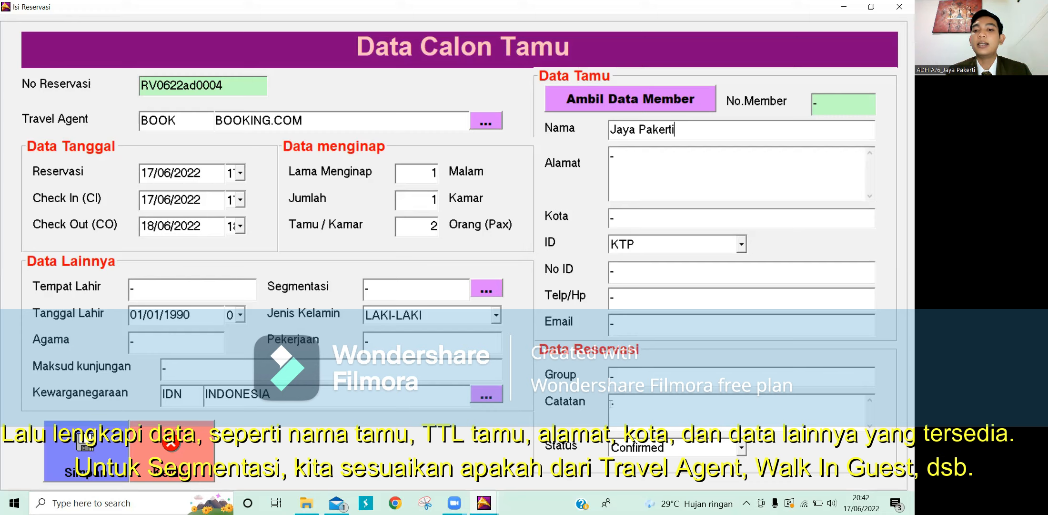
Step: Enter the note 'Booking.com IDR 650,000' in the Catatan field
{"action": "left_click", "coordinate": [611, 404]}
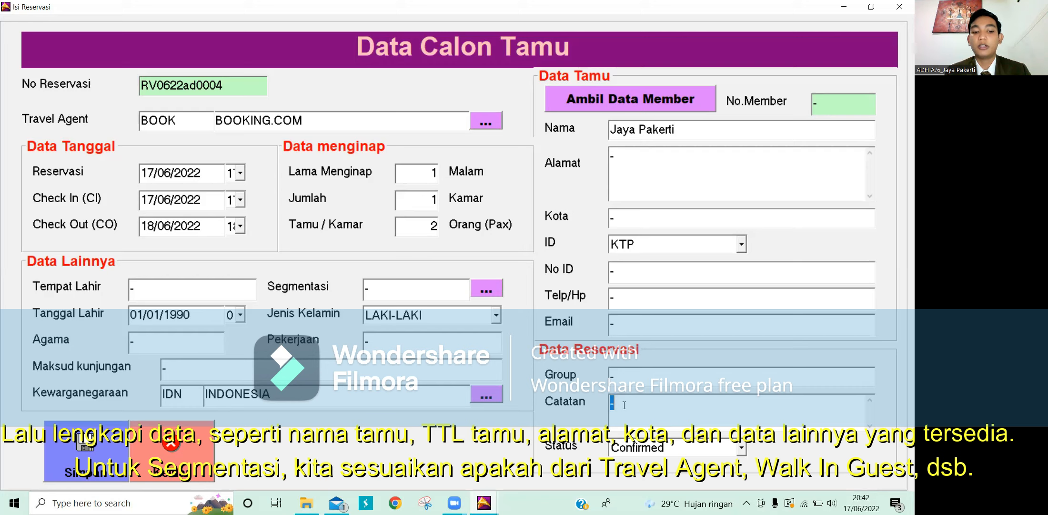
{"action": "type", "text": "Booking"}
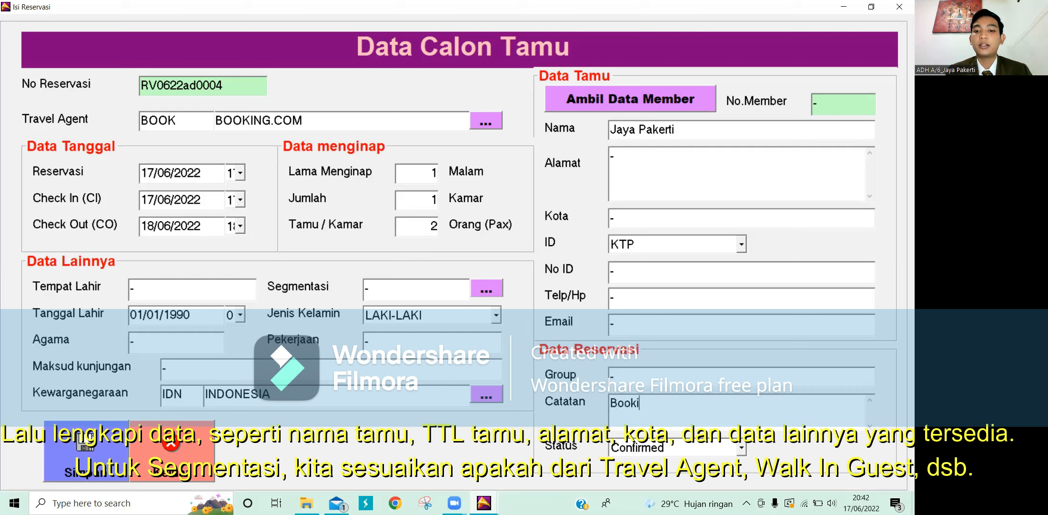
{"action": "type", "text": ".com IDR 650,000"}
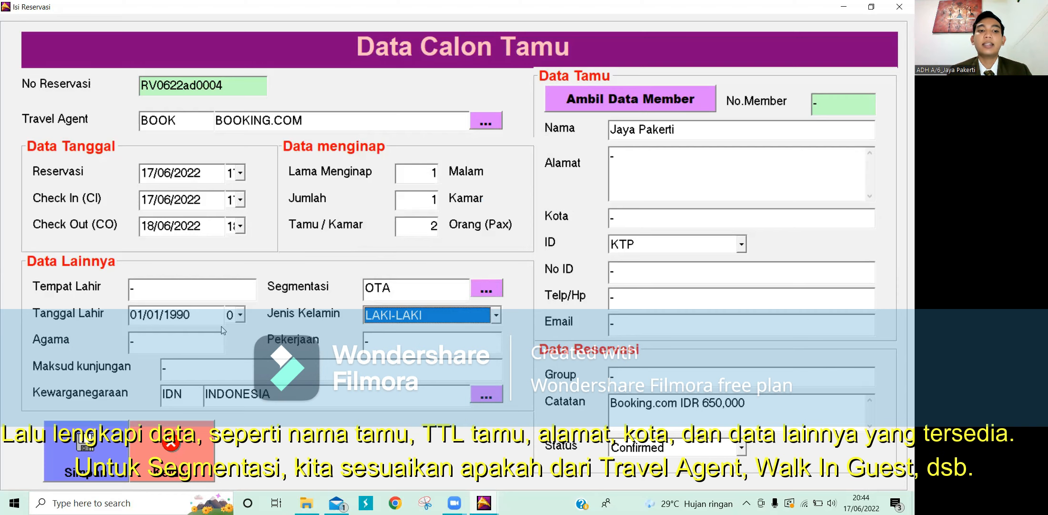
Step: Save the reservation, copy the guest to MEMBER, and acknowledge both messages
{"action": "left_click", "coordinate": [95, 447]}
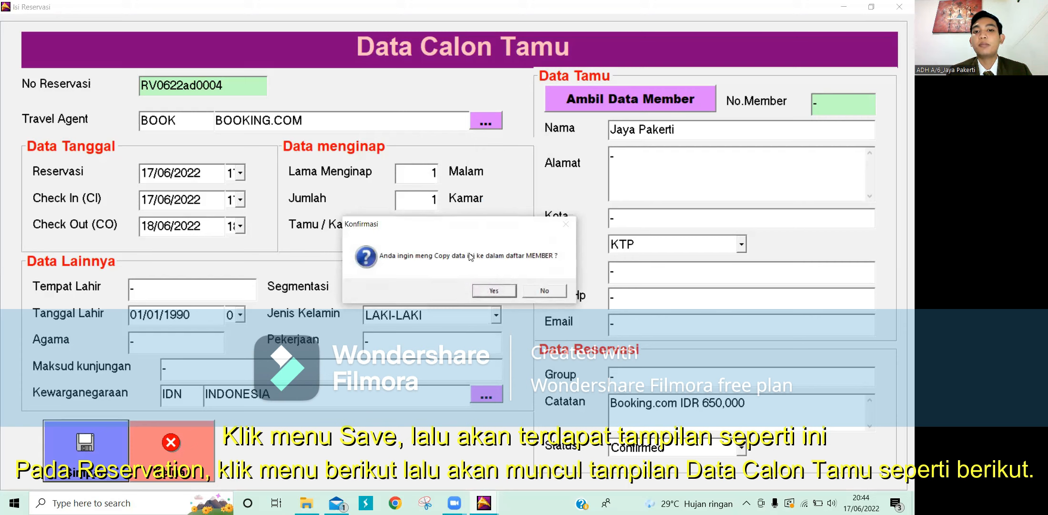
{"action": "left_click", "coordinate": [505, 291]}
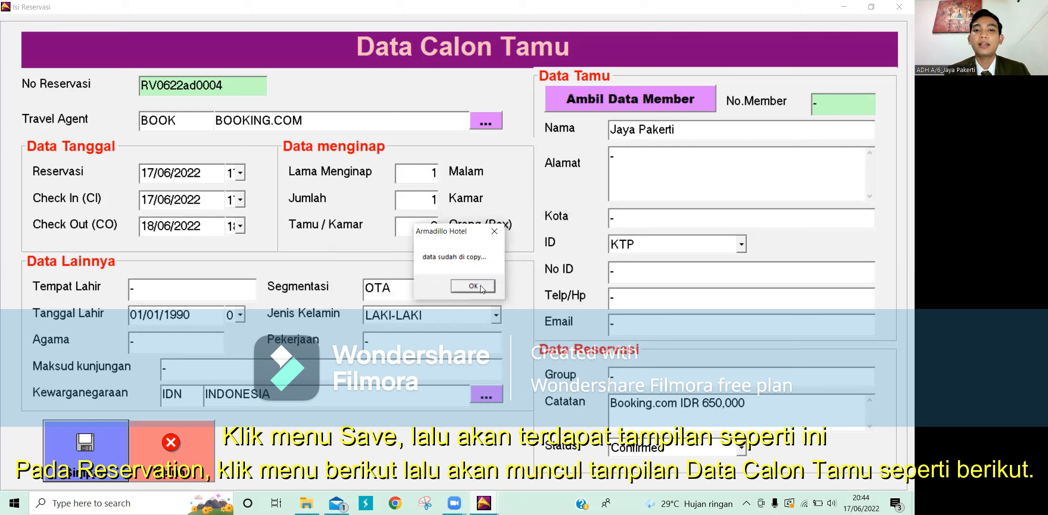
{"action": "left_click", "coordinate": [472, 286]}
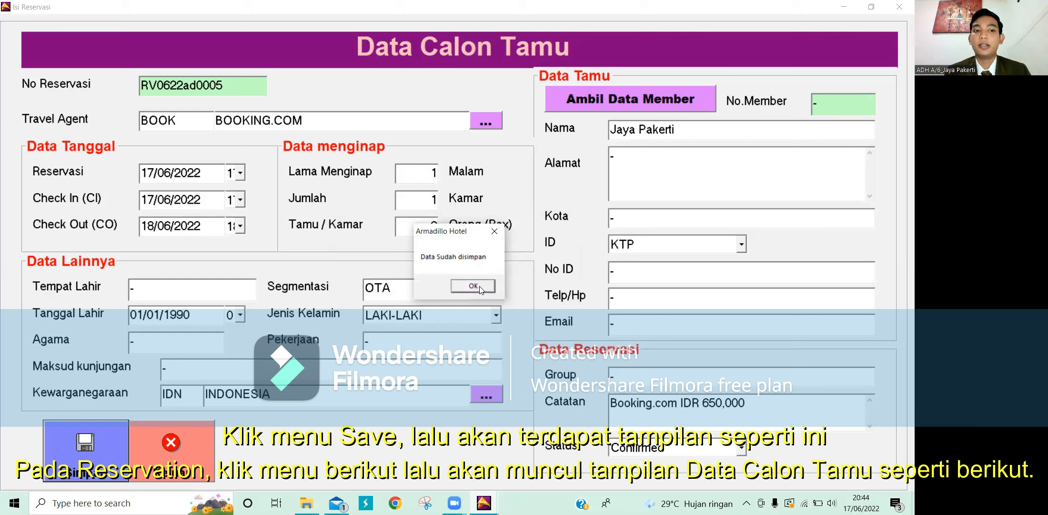
{"action": "left_click", "coordinate": [476, 286]}
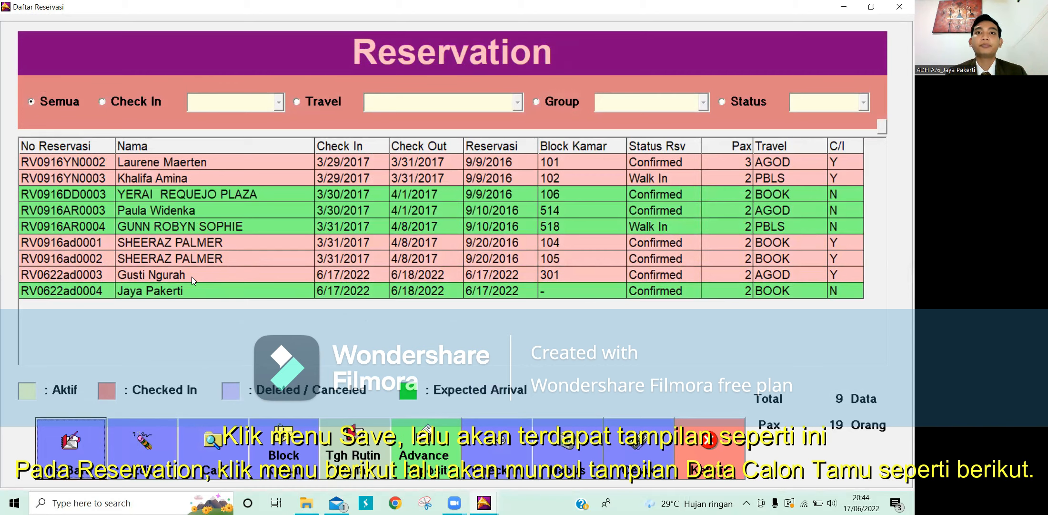
Step: Edit the new reservation and fill in the guest's address, city and ID number
{"action": "left_click", "coordinate": [237, 285]}
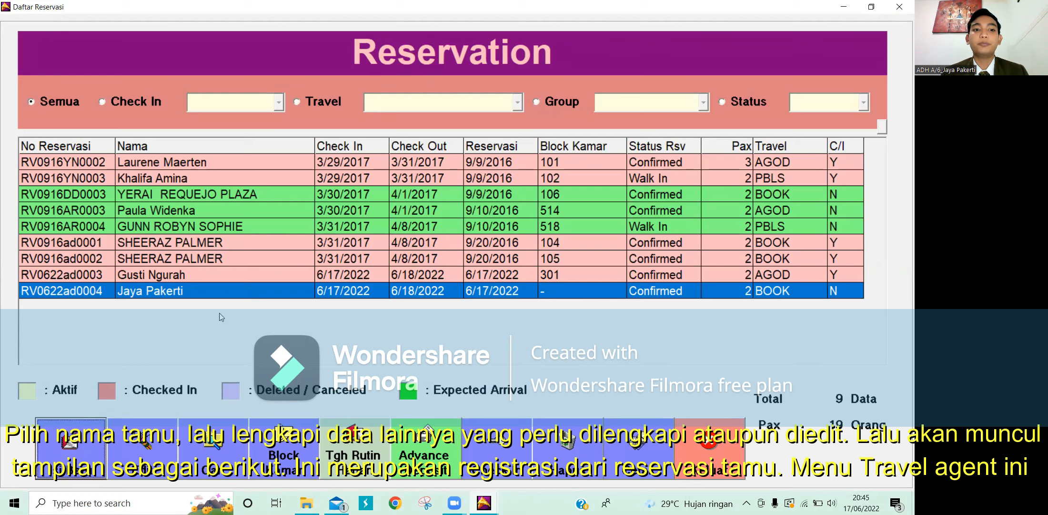
{"action": "left_click", "coordinate": [153, 443]}
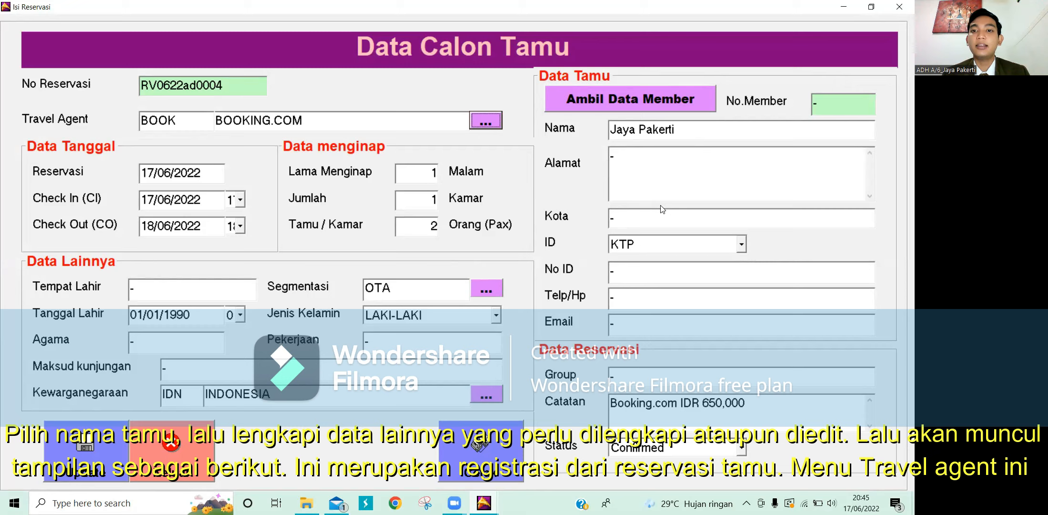
{"action": "left_click_drag", "start_coordinate": [633, 165], "coordinate": [603, 166]}
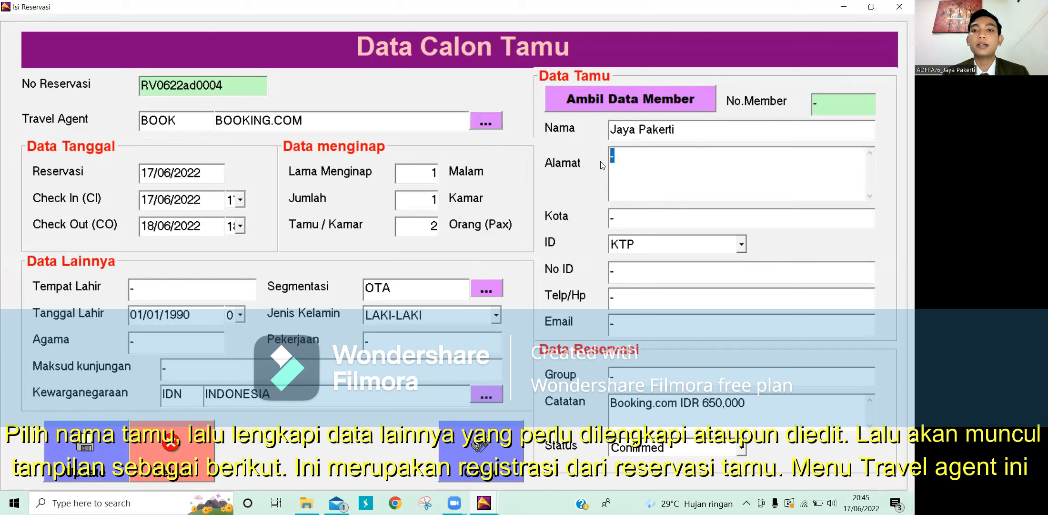
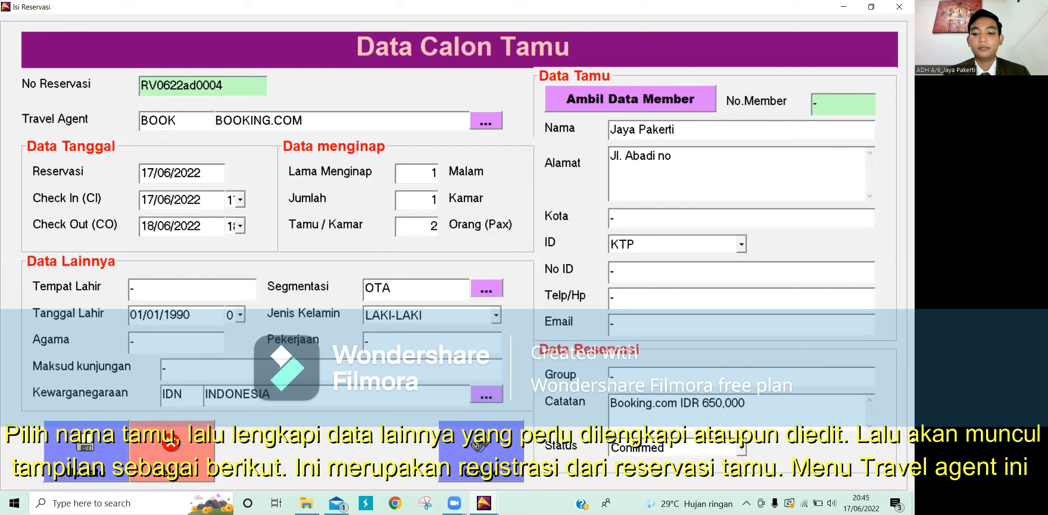
{"action": "left_click", "coordinate": [633, 219]}
{"action": "type", "text": "Badung"}
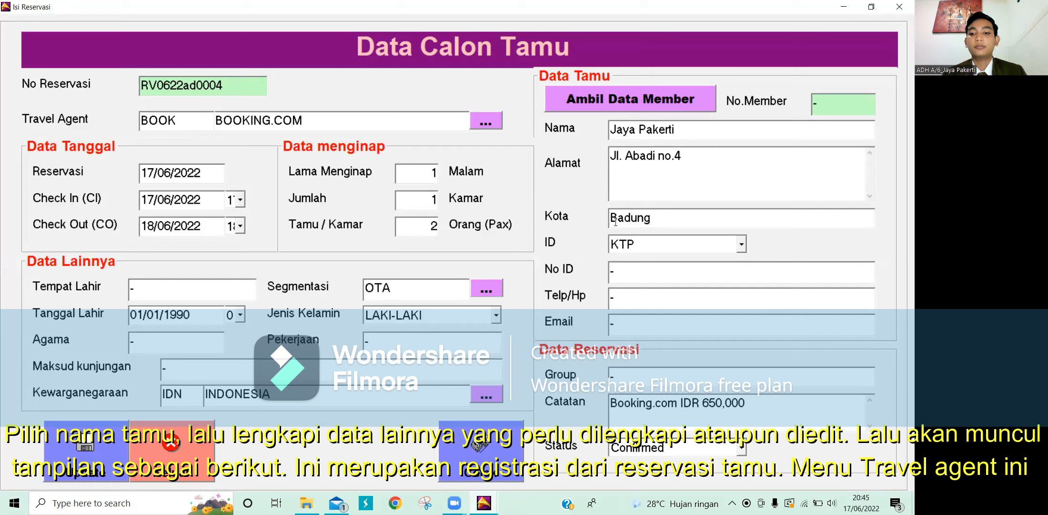
{"action": "left_click", "coordinate": [629, 273]}
{"action": "type", "text": "0000111122223333"}
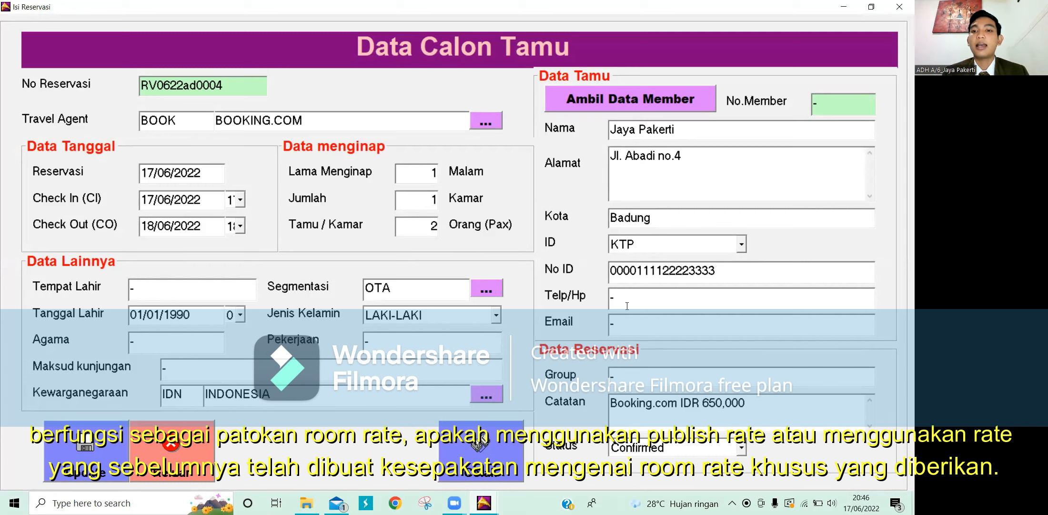
Step: Add the guest's phone number and e-mail, then save the update
{"action": "left_click", "coordinate": [607, 305]}
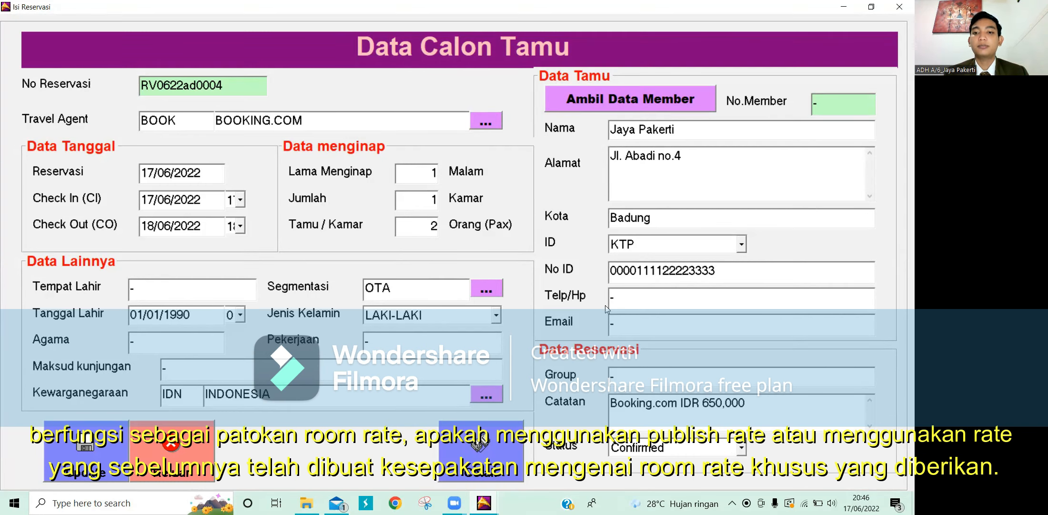
{"action": "key", "text": "Delete"}
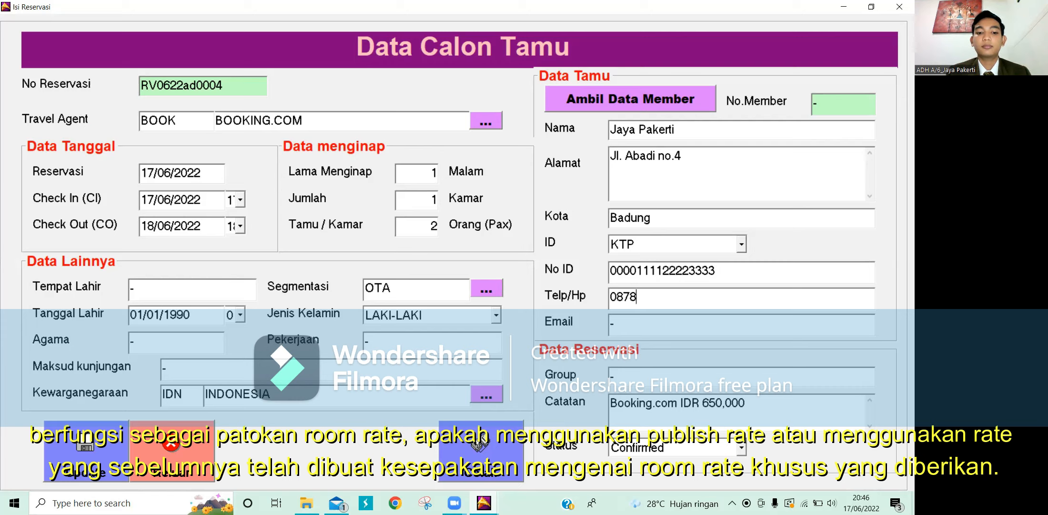
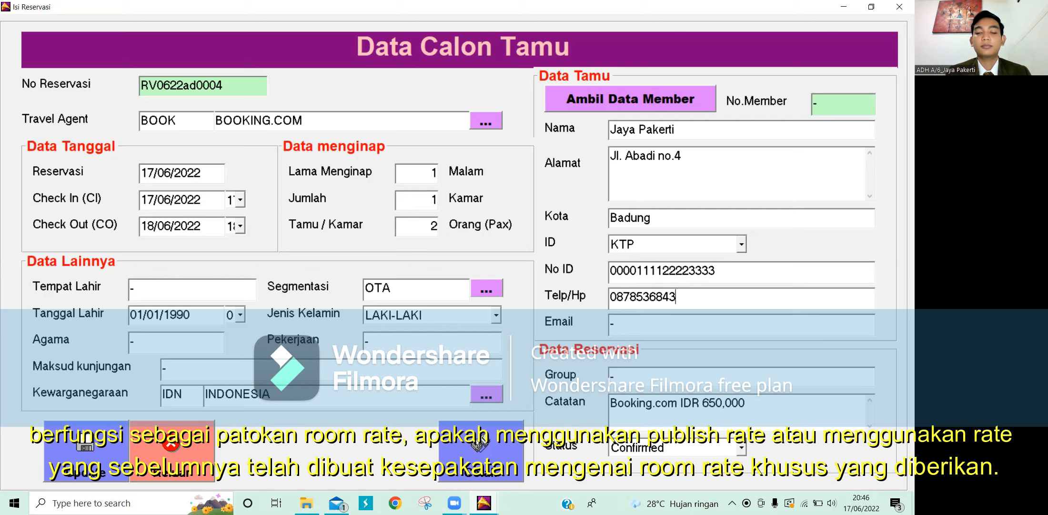
{"action": "double_click", "coordinate": [614, 327]}
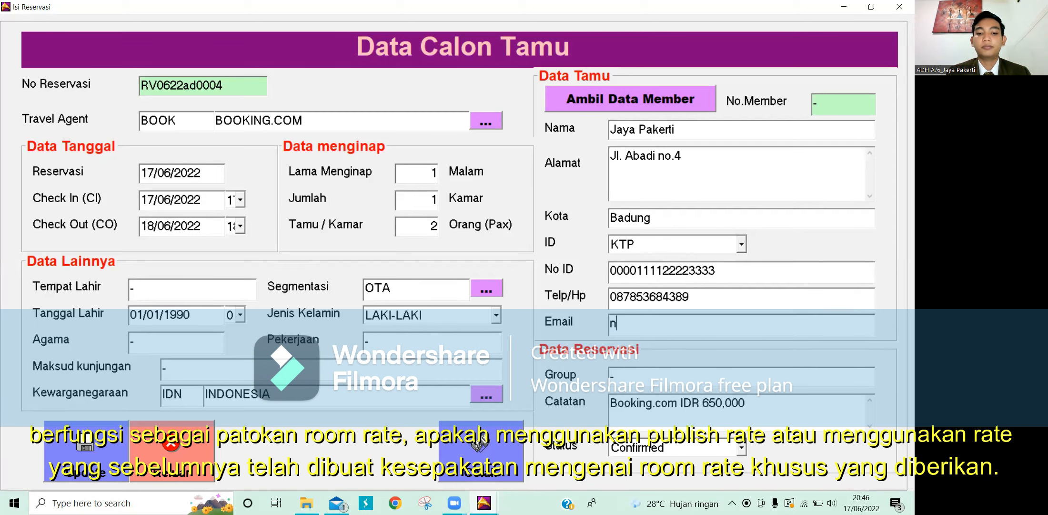
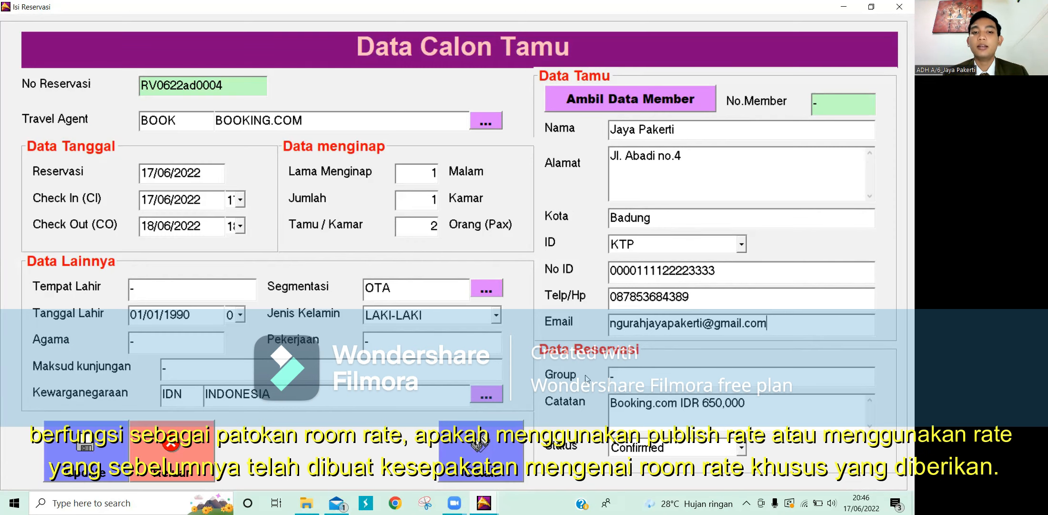
{"action": "left_click", "coordinate": [87, 452]}
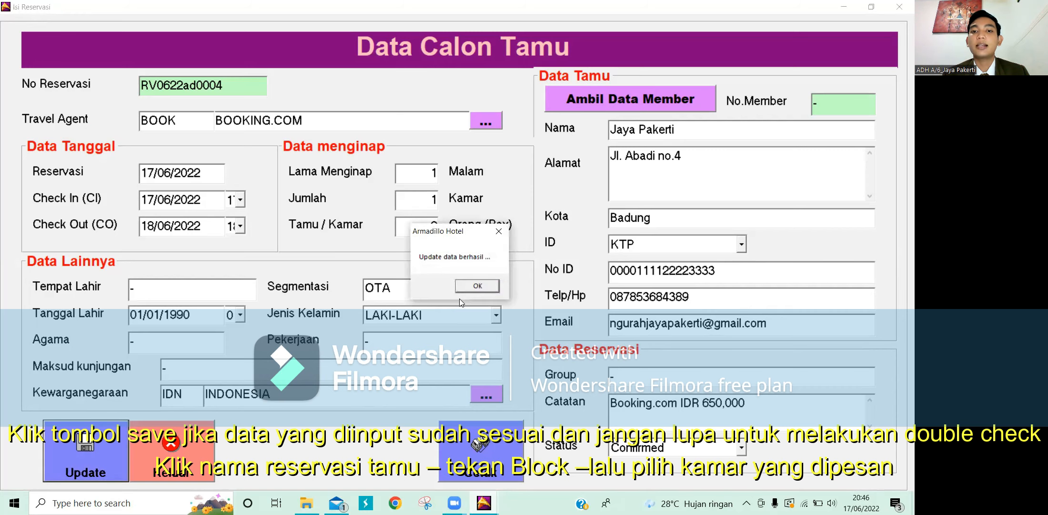
{"action": "left_click", "coordinate": [477, 286]}
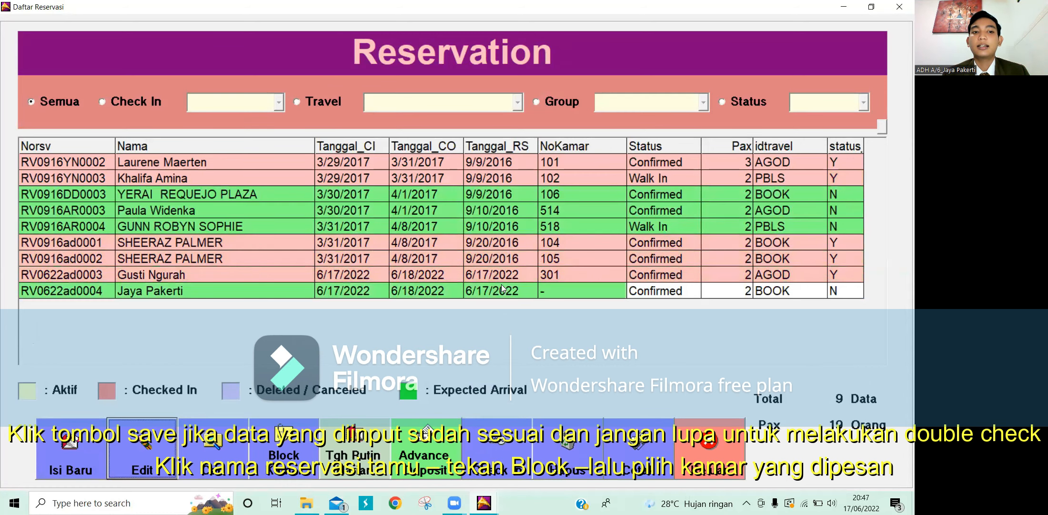
Step: Select the guest's BOOK reservation and open Pilih Kamar to block a room
{"action": "left_click", "coordinate": [308, 291]}
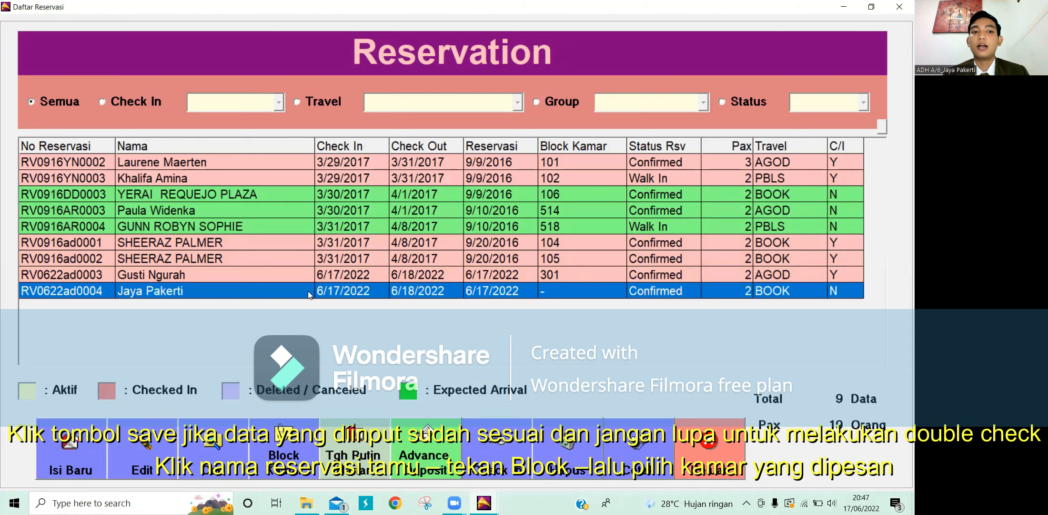
{"action": "left_click", "coordinate": [289, 456]}
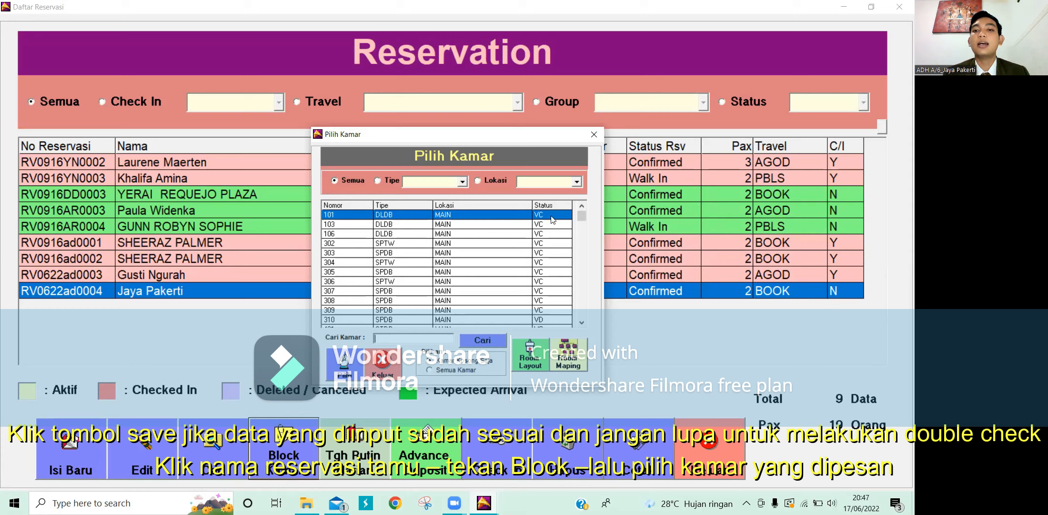
{"action": "left_click", "coordinate": [344, 364]}
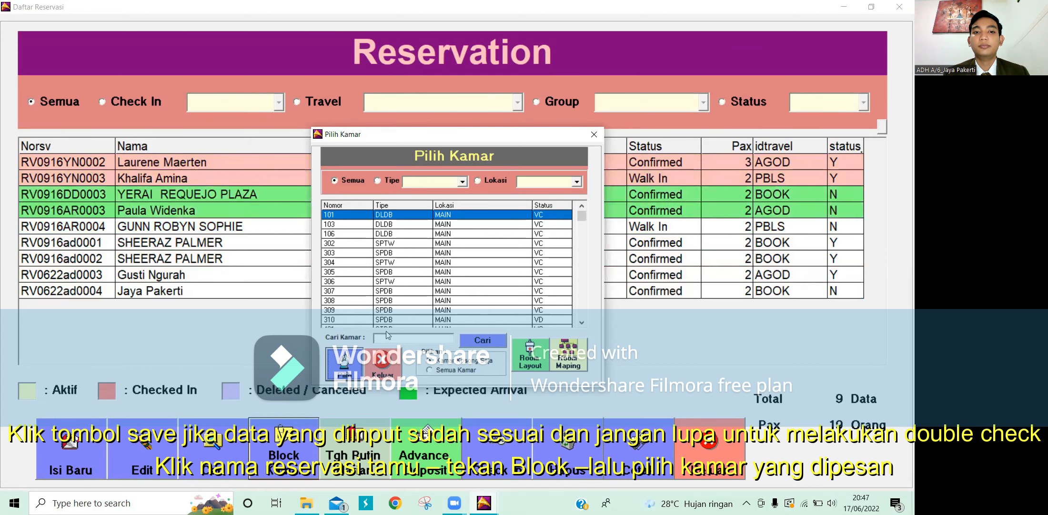
Step: Check in the room 101 reservation from the Booking list, confirming both prompts
{"action": "left_click", "coordinate": [381, 364]}
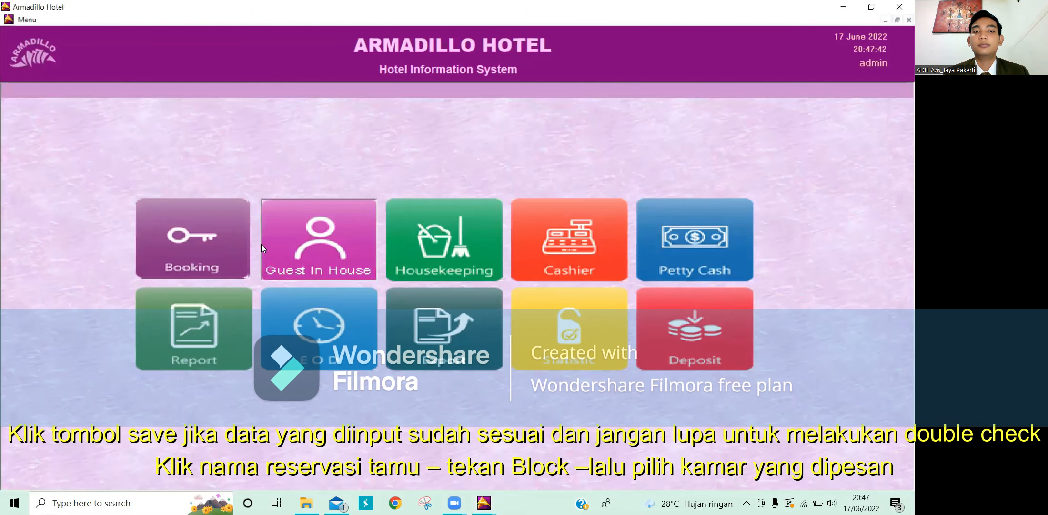
{"action": "left_click", "coordinate": [218, 227]}
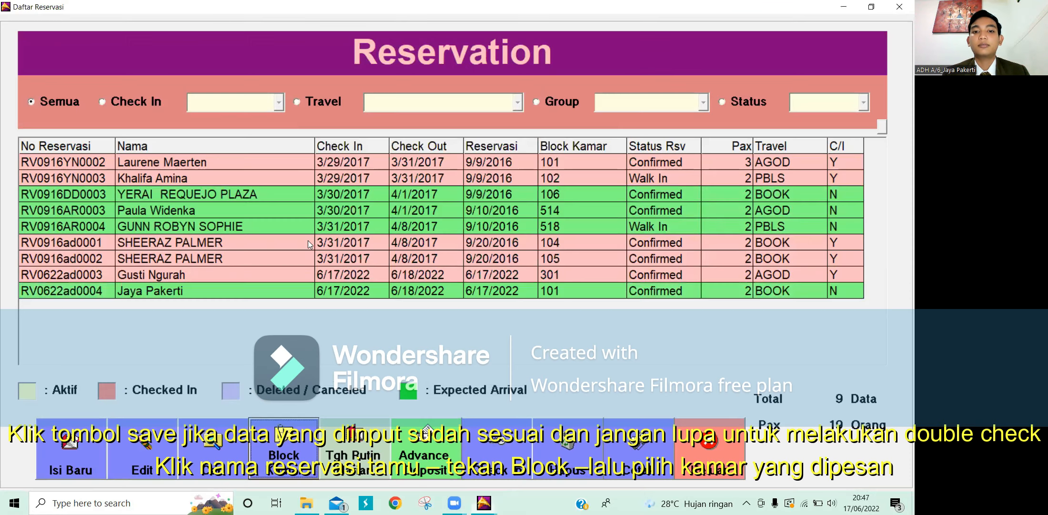
{"action": "left_click", "coordinate": [482, 290]}
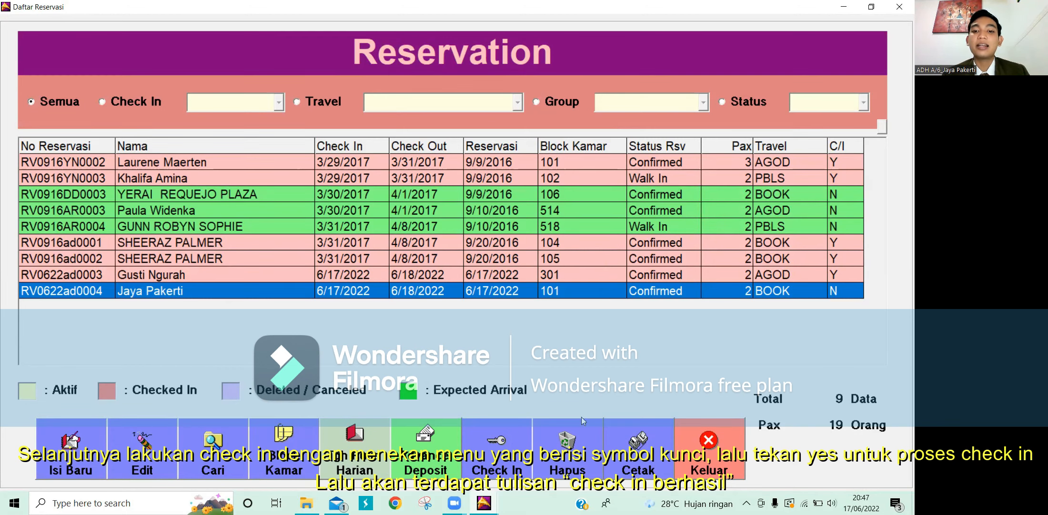
{"action": "left_click", "coordinate": [497, 441]}
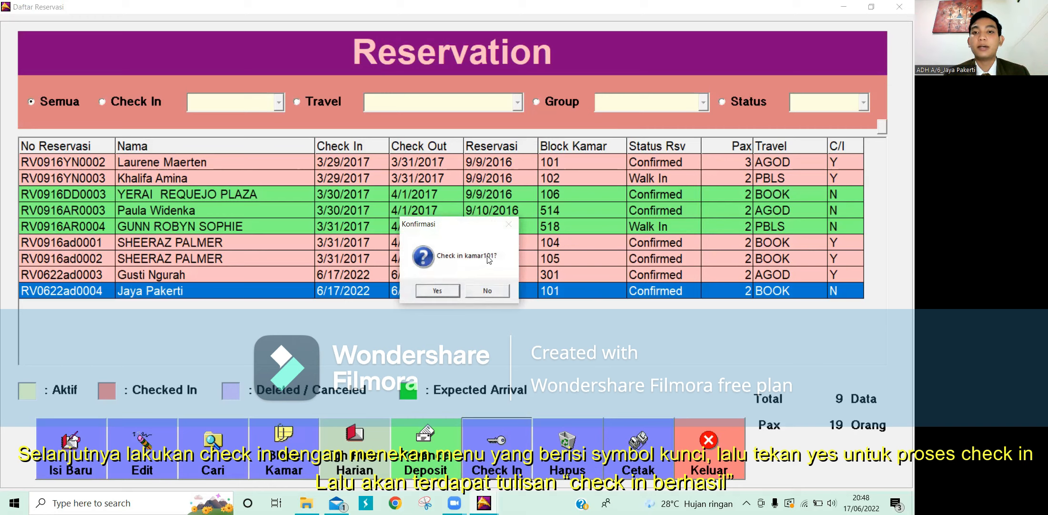
{"action": "left_click", "coordinate": [437, 291]}
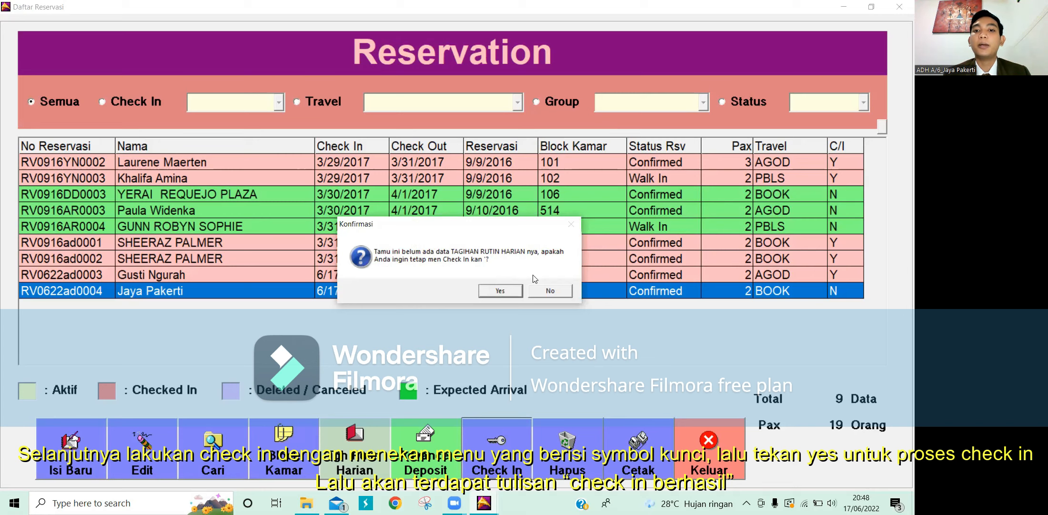
{"action": "left_click", "coordinate": [500, 290]}
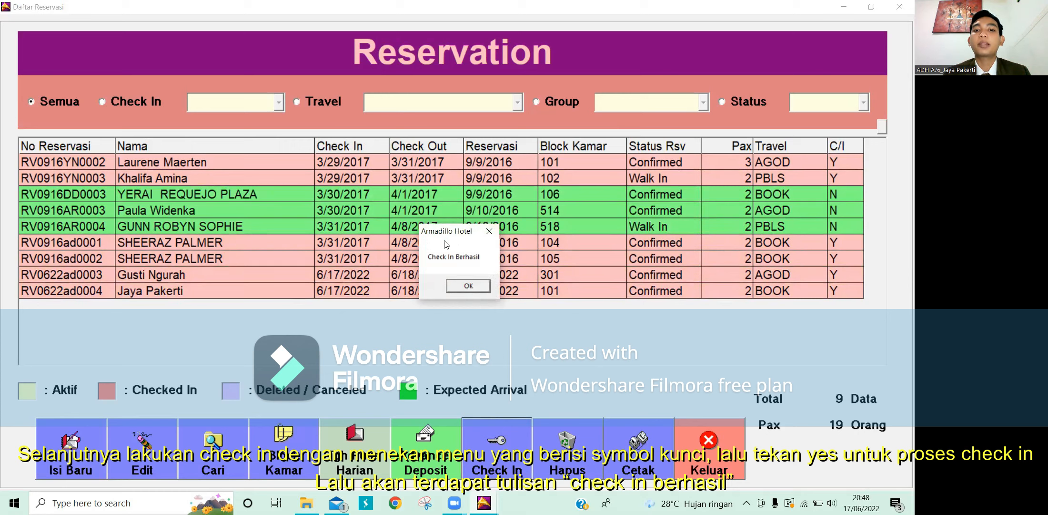
{"action": "left_click", "coordinate": [489, 287]}
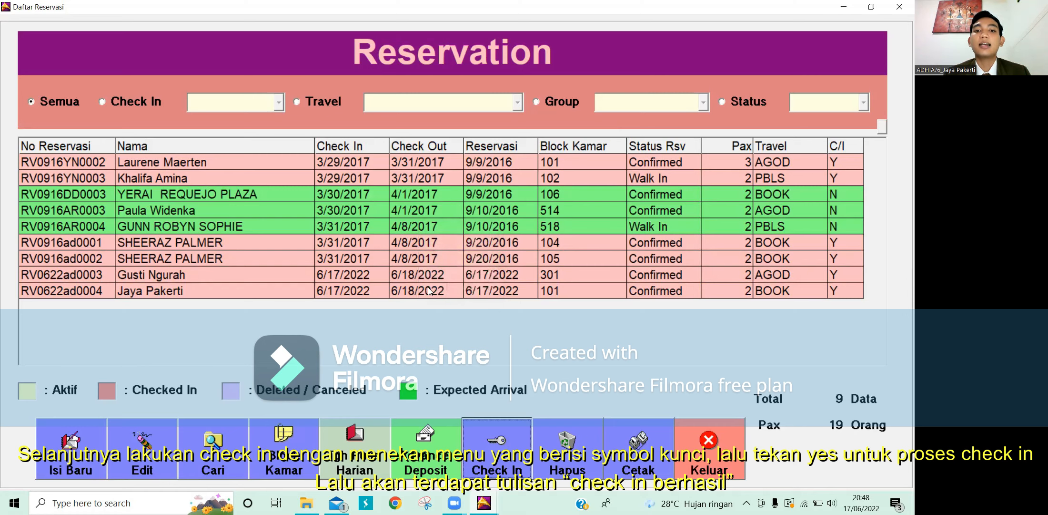
{"action": "left_click", "coordinate": [177, 291]}
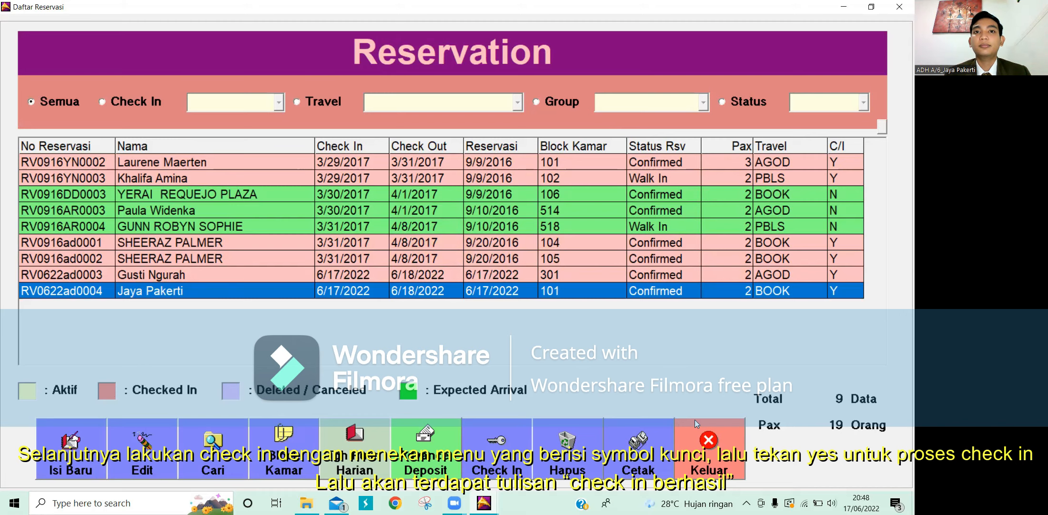
Step: Close Daftar Reservasi and open the Housekeeping status screen
{"action": "left_click", "coordinate": [710, 453]}
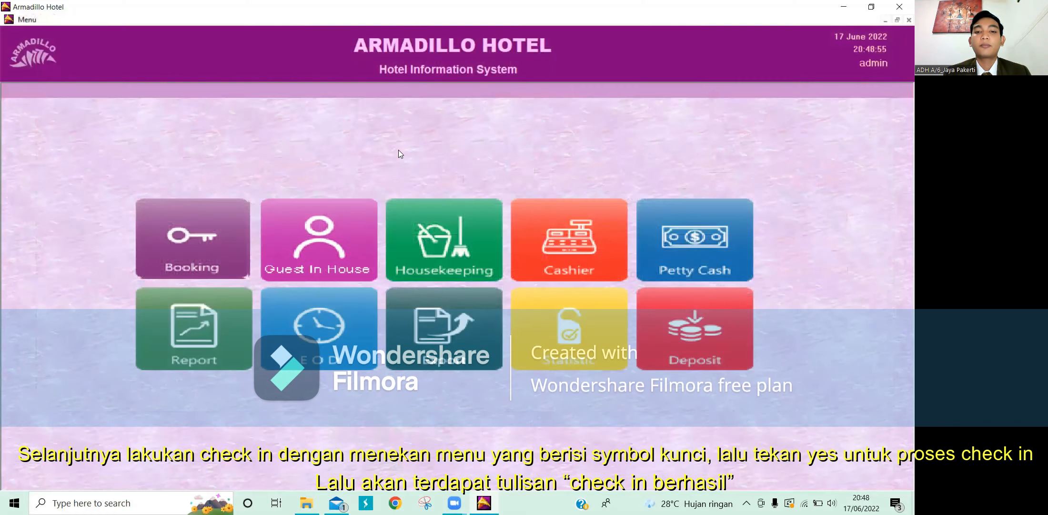
{"action": "left_click", "coordinate": [427, 232]}
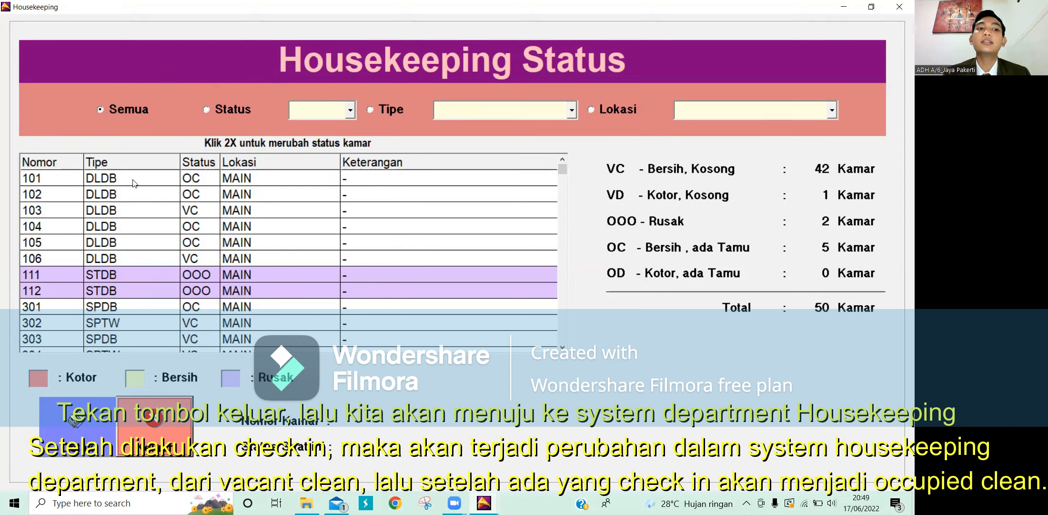
Step: Filter housekeeping status to OC rooms and select an occupied room
{"action": "left_click", "coordinate": [207, 109]}
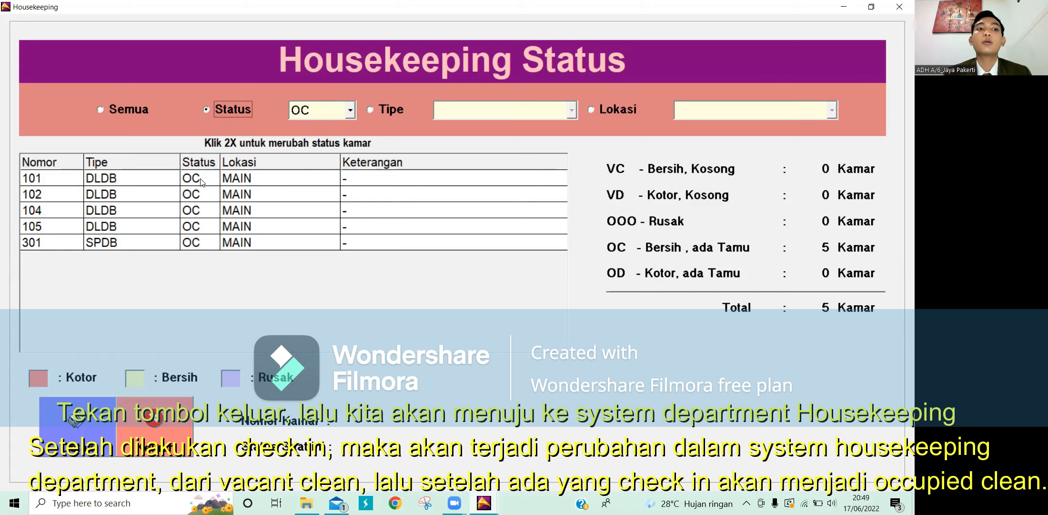
{"action": "left_click", "coordinate": [144, 170]}
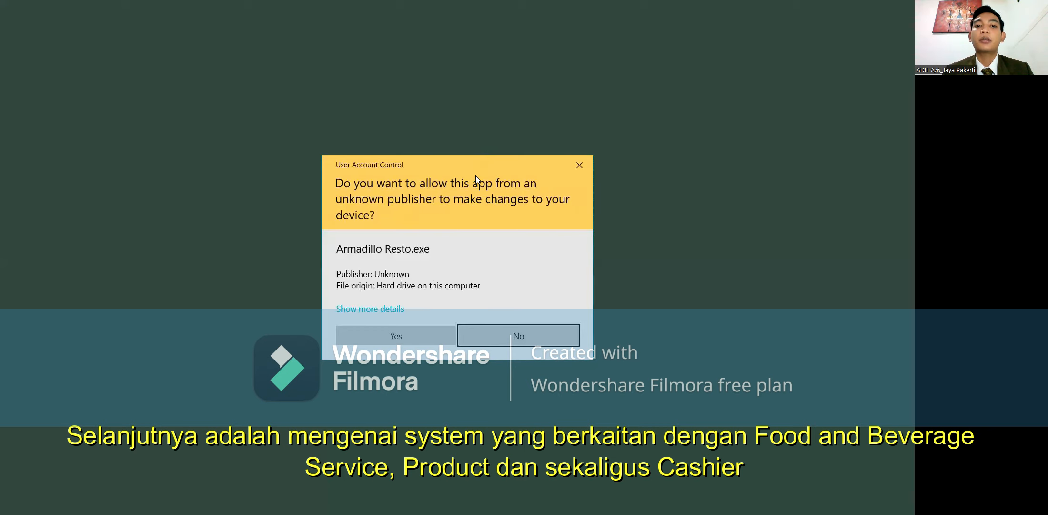
Step: Allow Armadillo Resto to run and log in as KASIR
{"action": "left_click", "coordinate": [408, 335]}
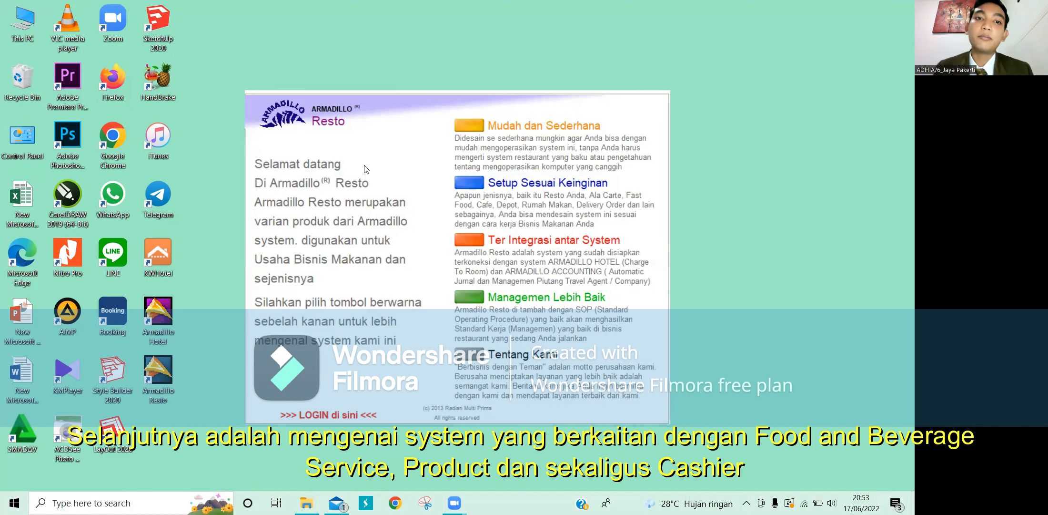
{"action": "left_click", "coordinate": [323, 416]}
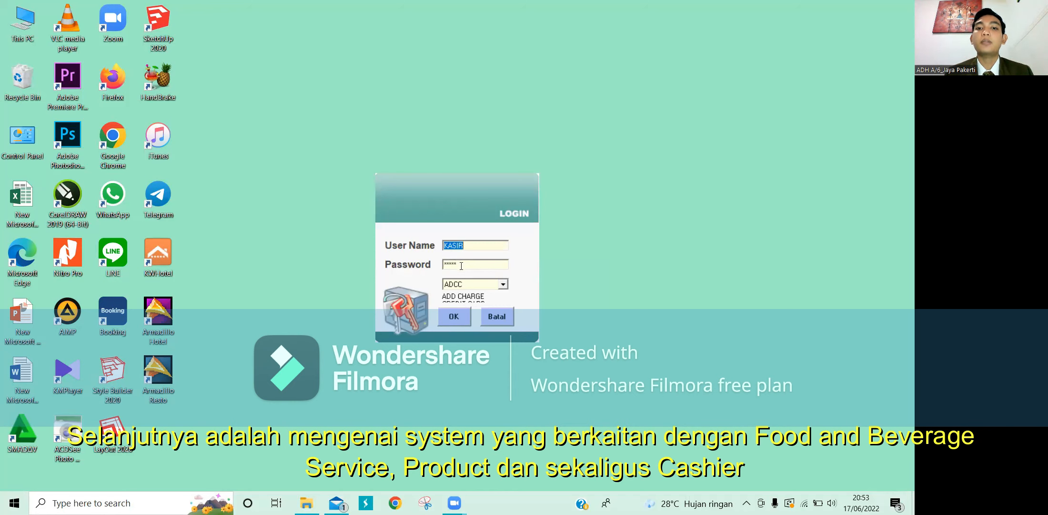
{"action": "left_click", "coordinate": [459, 322]}
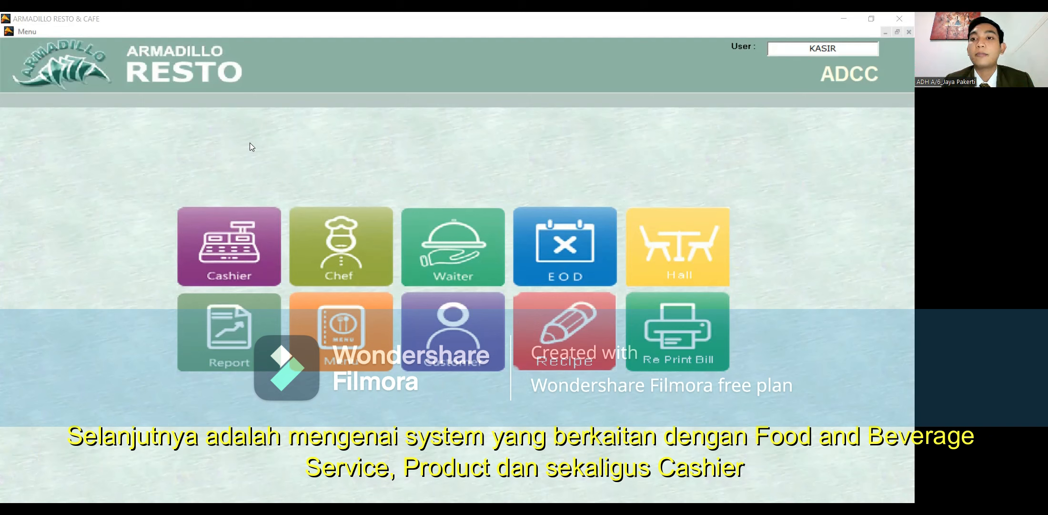
Step: Open Cashier and assign table MD1 (MEJA DALAM 01) to the new transaction
{"action": "left_click", "coordinate": [271, 218]}
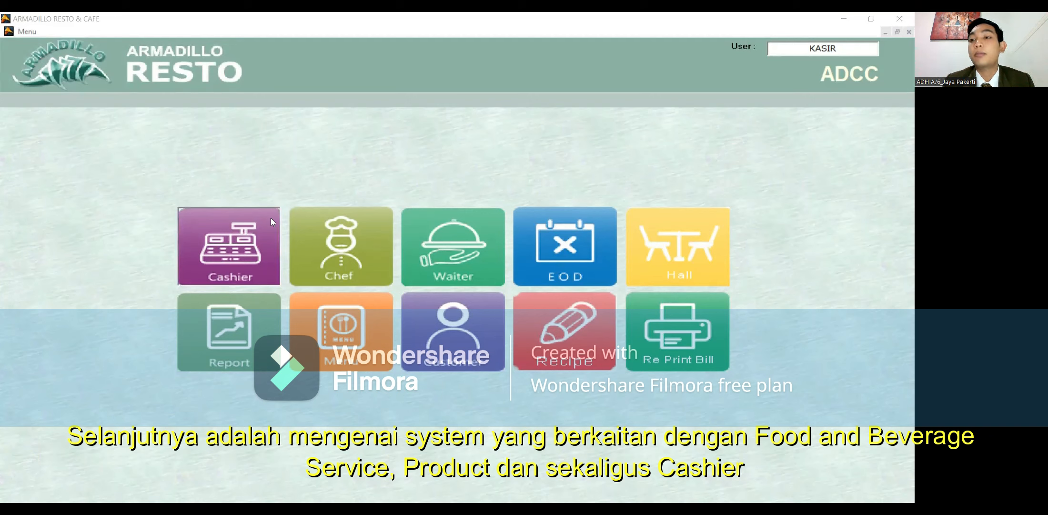
{"action": "left_click", "coordinate": [234, 230]}
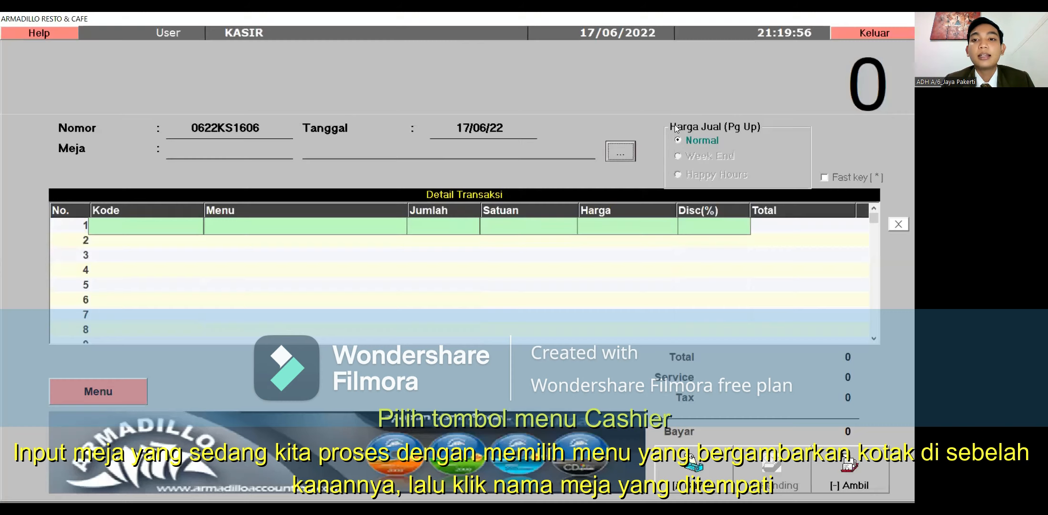
{"action": "left_click", "coordinate": [620, 151]}
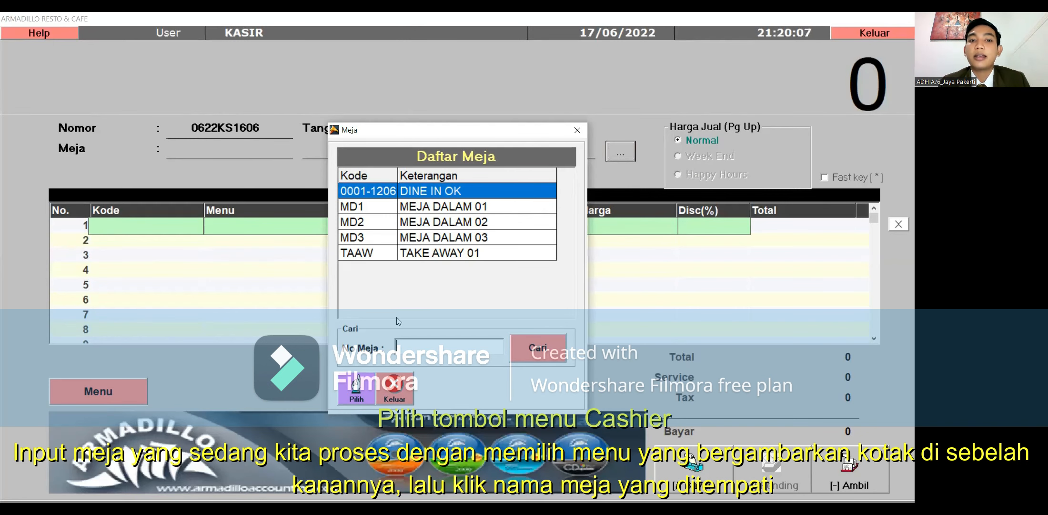
{"action": "left_click", "coordinate": [424, 210]}
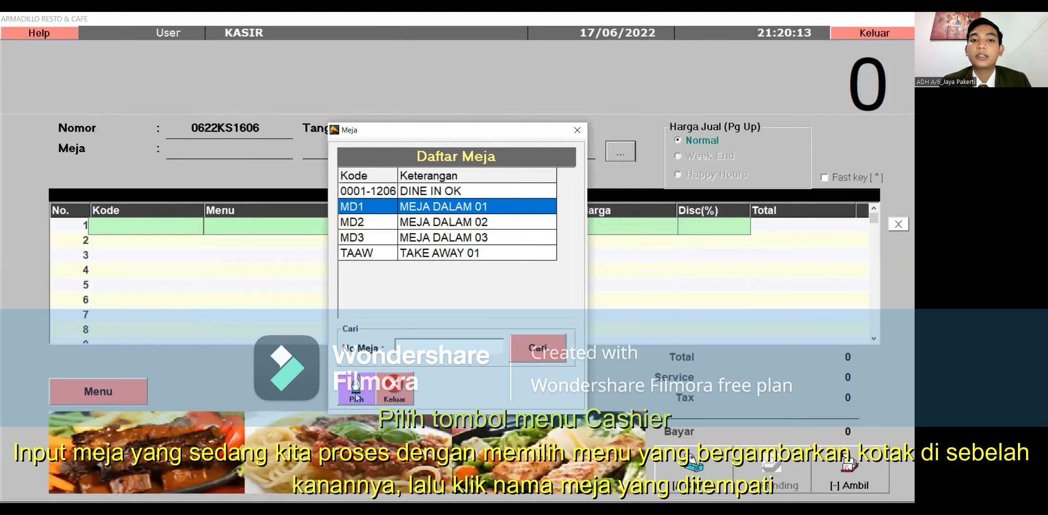
{"action": "left_click", "coordinate": [356, 397]}
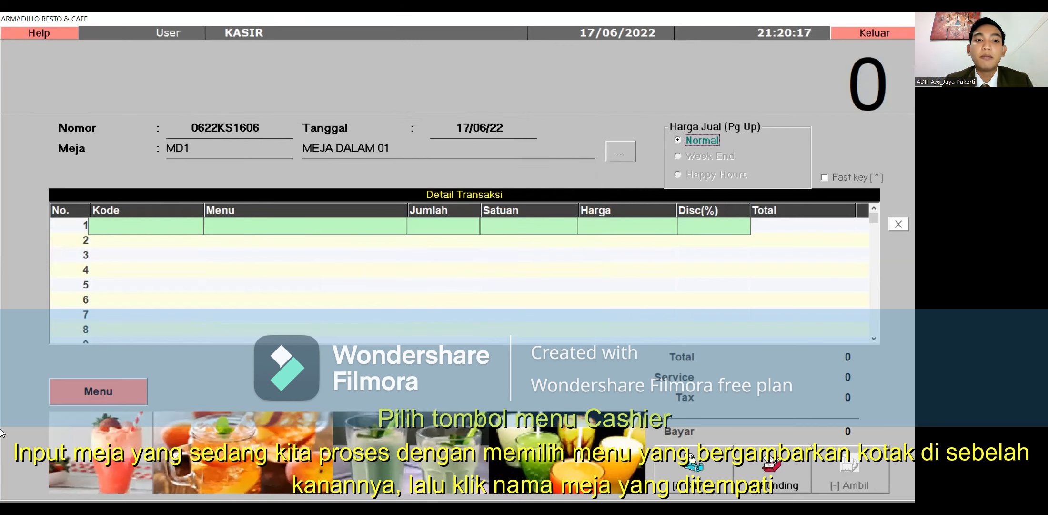
Step: Add two portions of CHICKEN BBQ to the MD1 order
{"action": "left_click", "coordinate": [75, 395]}
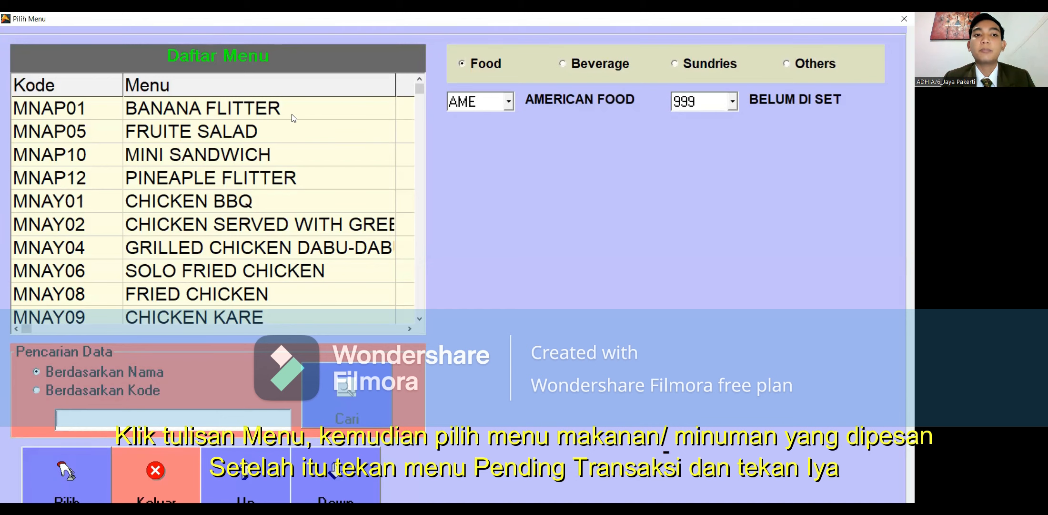
{"action": "left_click", "coordinate": [205, 196]}
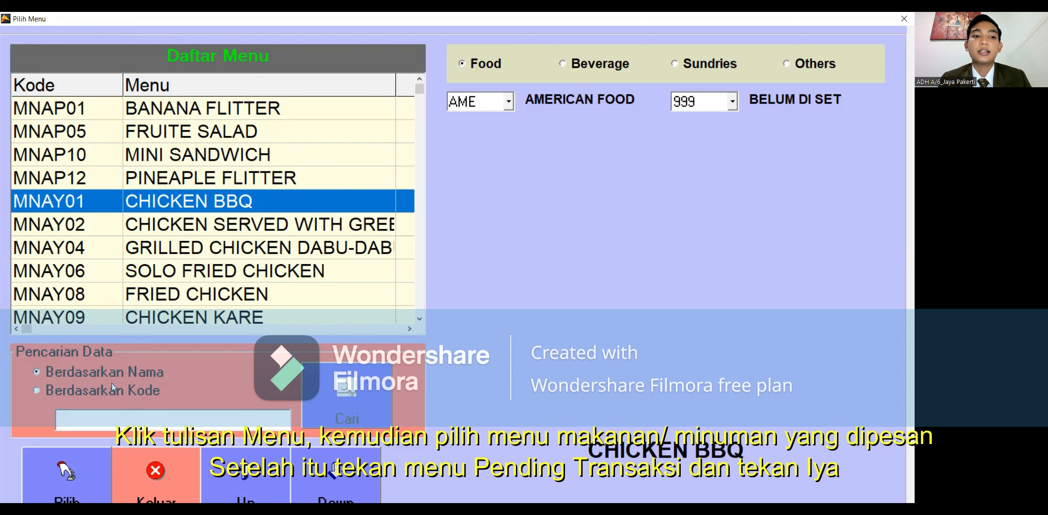
{"action": "left_click", "coordinate": [78, 467]}
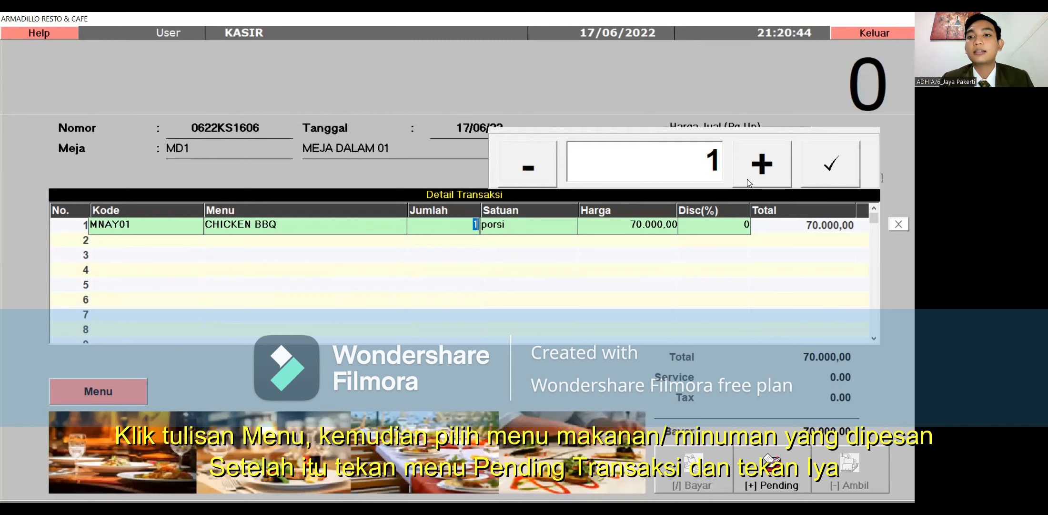
{"action": "left_click", "coordinate": [747, 178]}
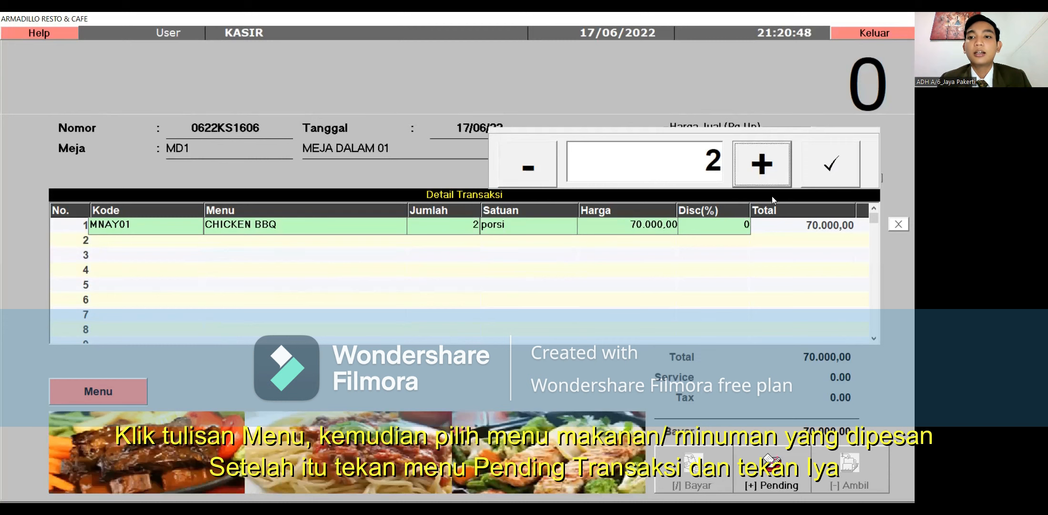
{"action": "left_click", "coordinate": [831, 177]}
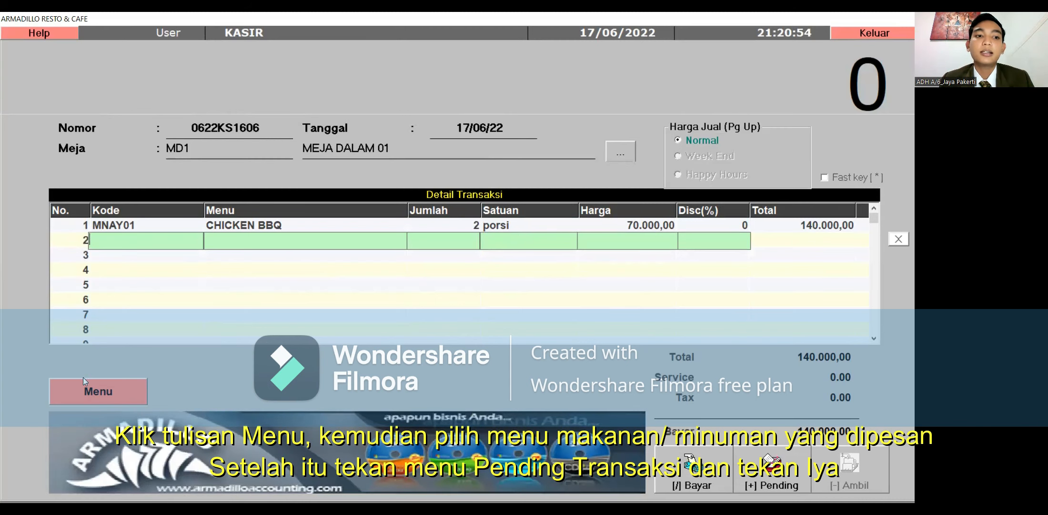
Step: Add two SOFT DRINKs from beverages, then pend transaction 0622KS1606
{"action": "left_click", "coordinate": [89, 390]}
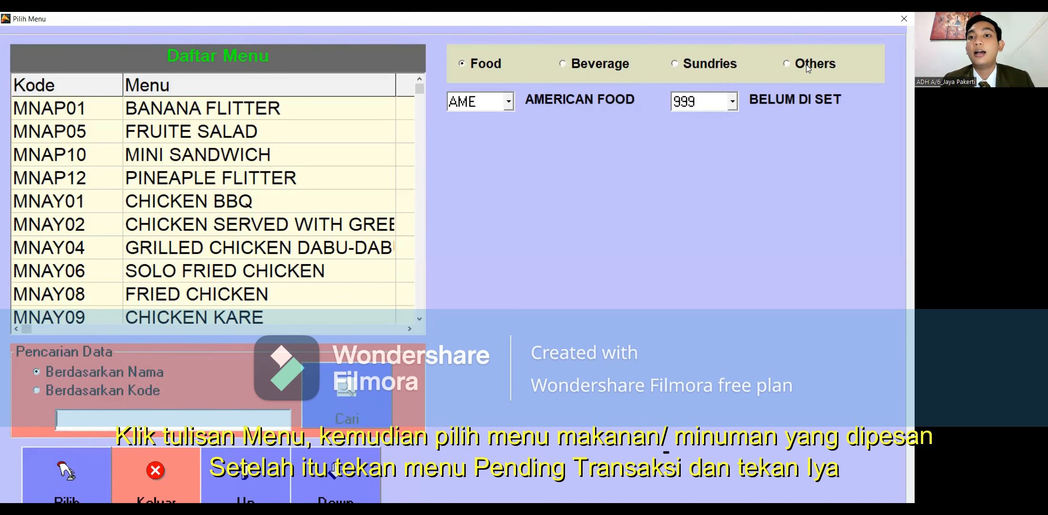
{"action": "left_click", "coordinate": [563, 64]}
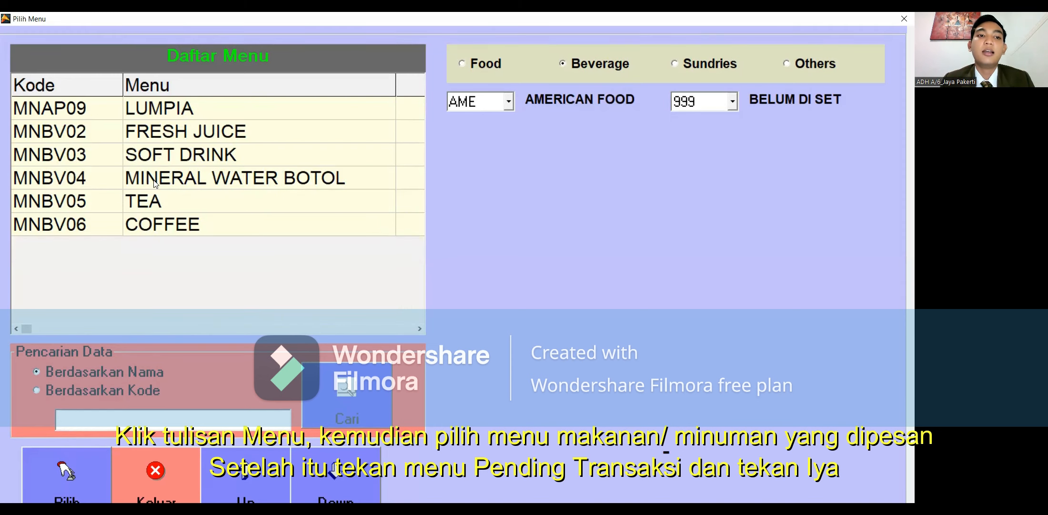
{"action": "left_click", "coordinate": [166, 157]}
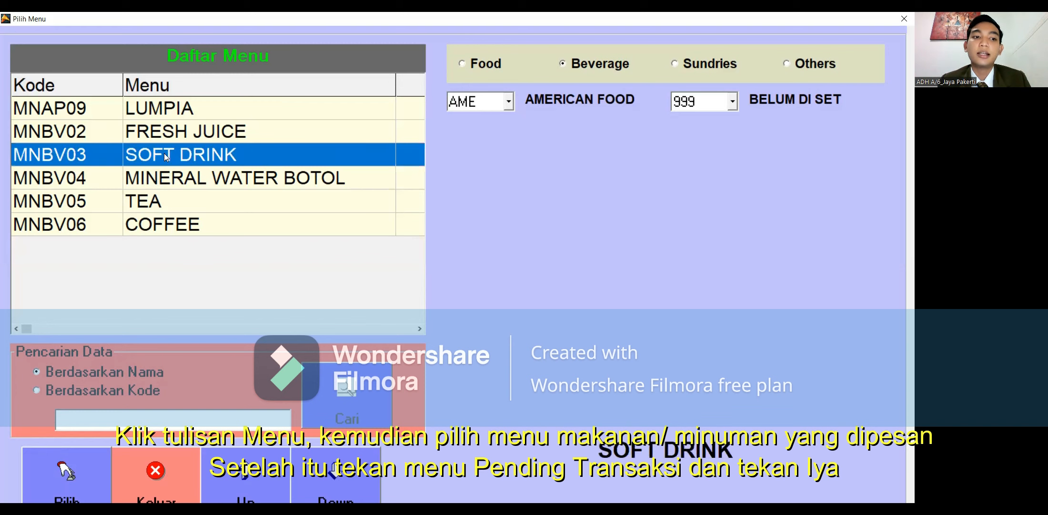
{"action": "left_click", "coordinate": [67, 472]}
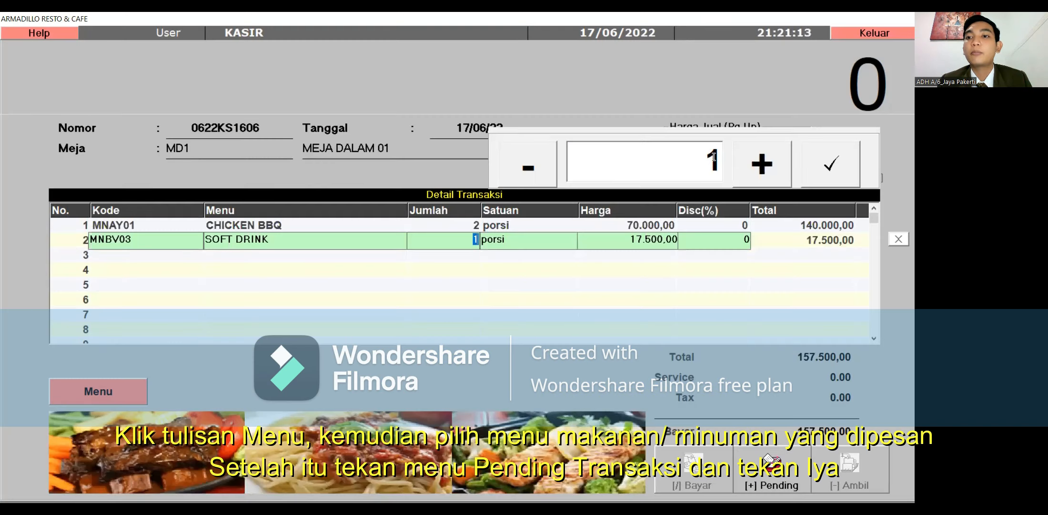
{"action": "left_click", "coordinate": [743, 166]}
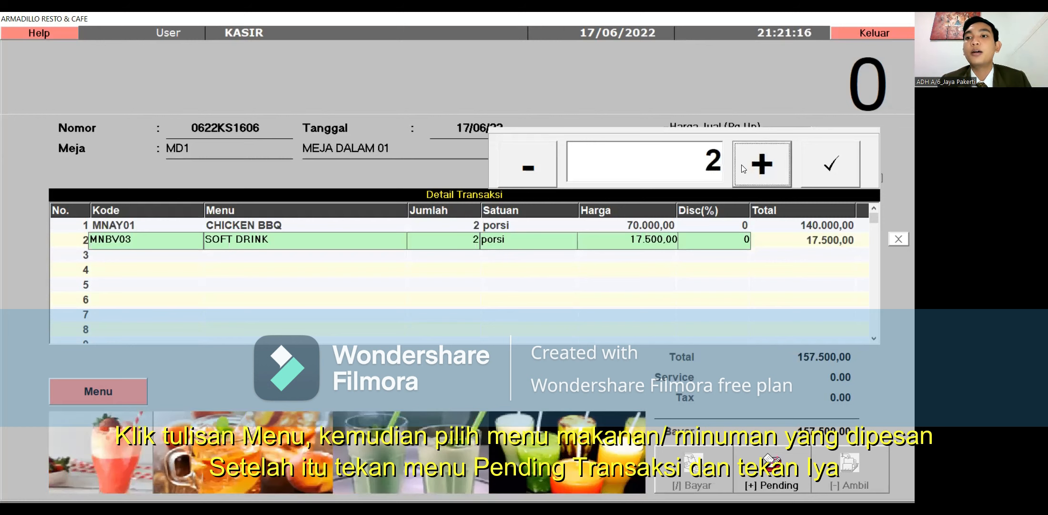
{"action": "left_click", "coordinate": [830, 179]}
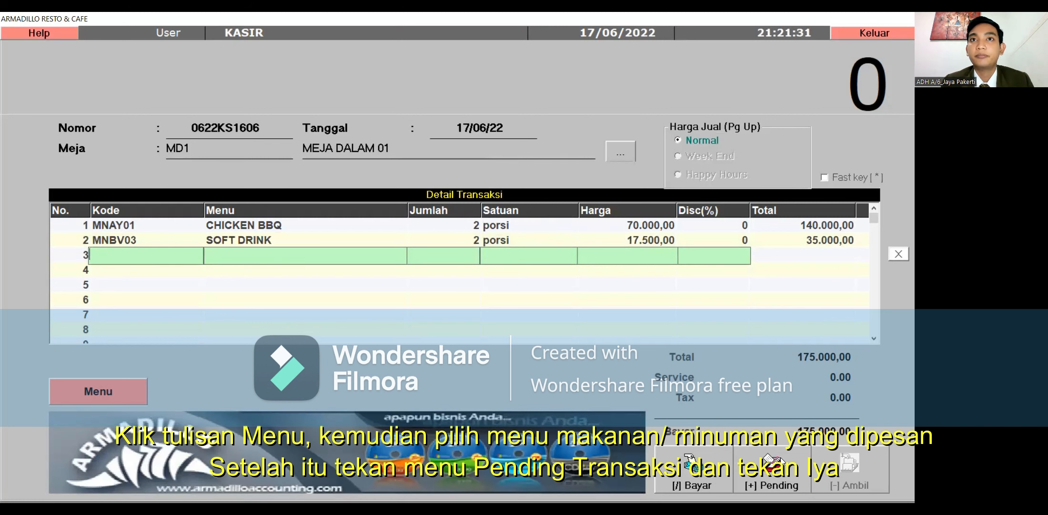
{"action": "left_click", "coordinate": [780, 461]}
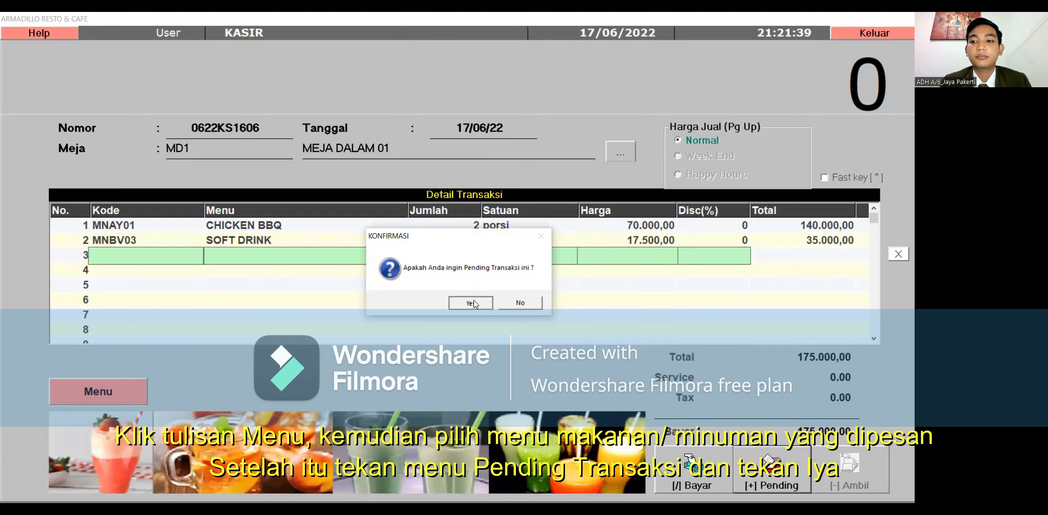
{"action": "left_click", "coordinate": [475, 303]}
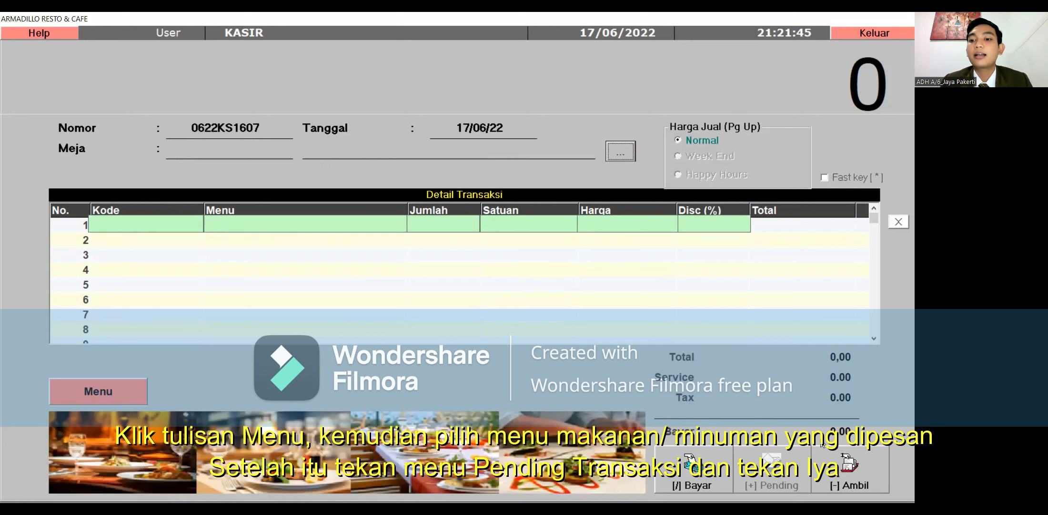
Step: Send table MD1's pending order 0522KS1603 to the kitchen without printing, then close the pending list
{"action": "left_click", "coordinate": [858, 451]}
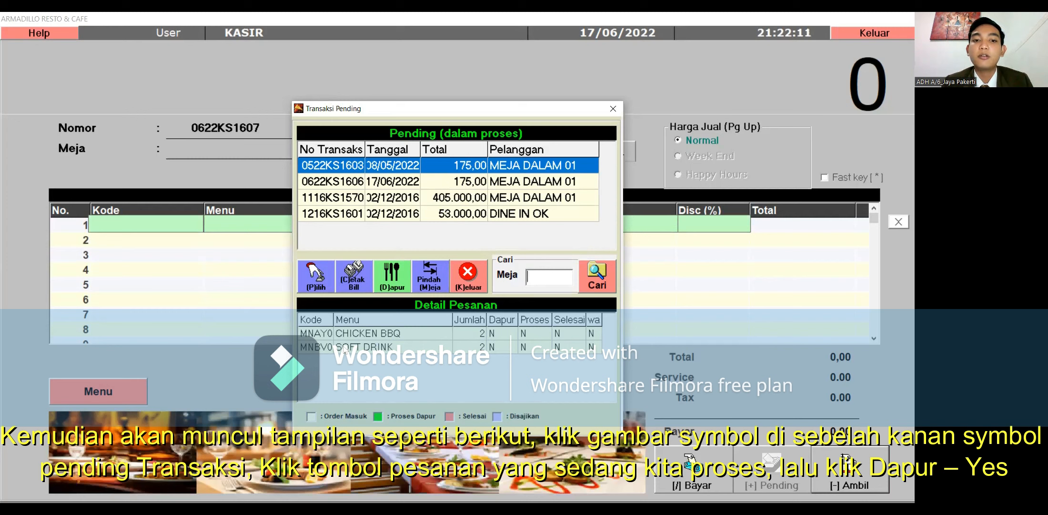
{"action": "left_click", "coordinate": [400, 265]}
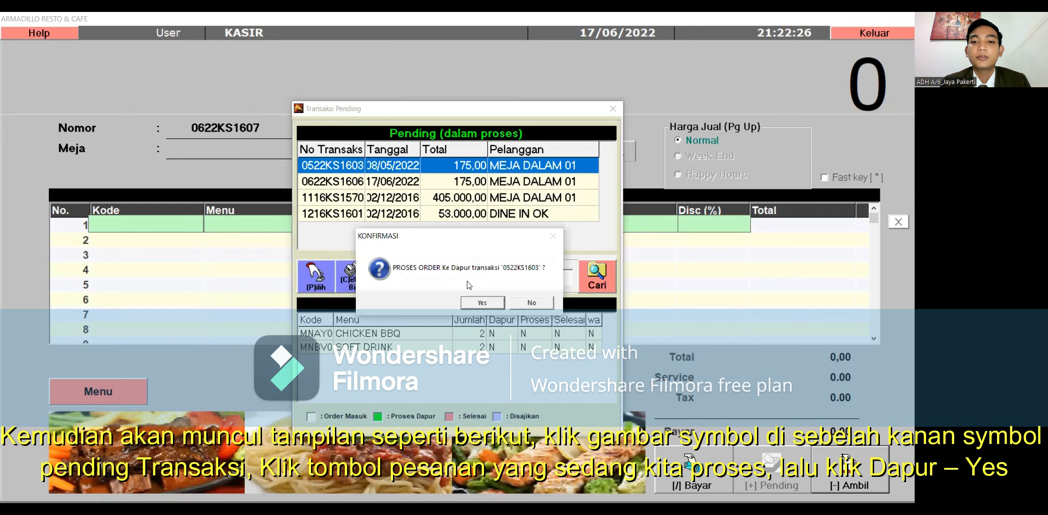
{"action": "left_click", "coordinate": [486, 302]}
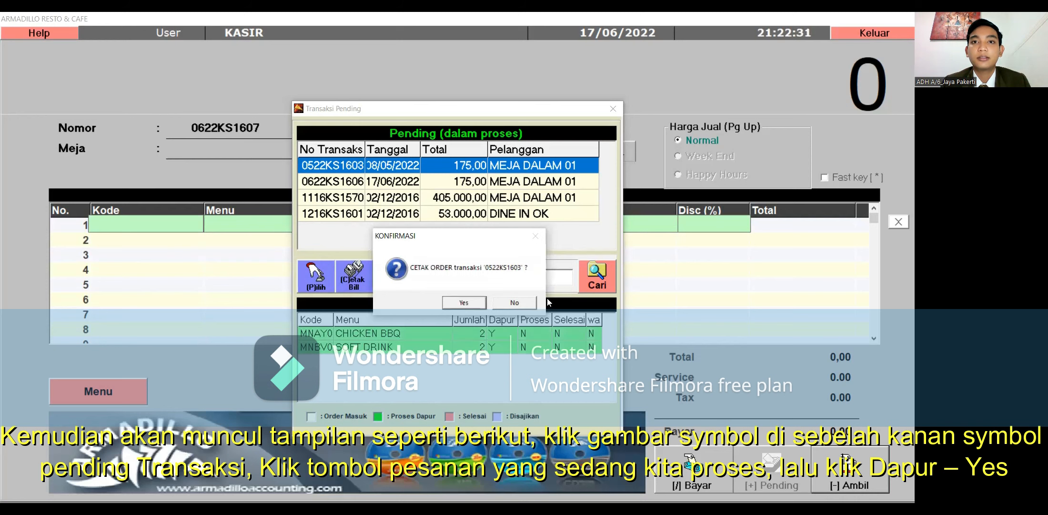
{"action": "left_click", "coordinate": [521, 304]}
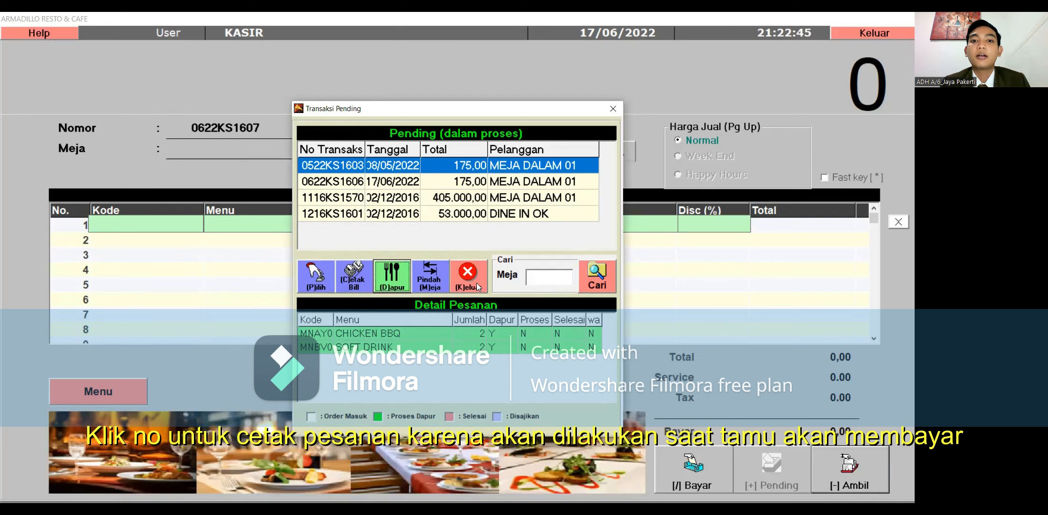
{"action": "left_click", "coordinate": [476, 285]}
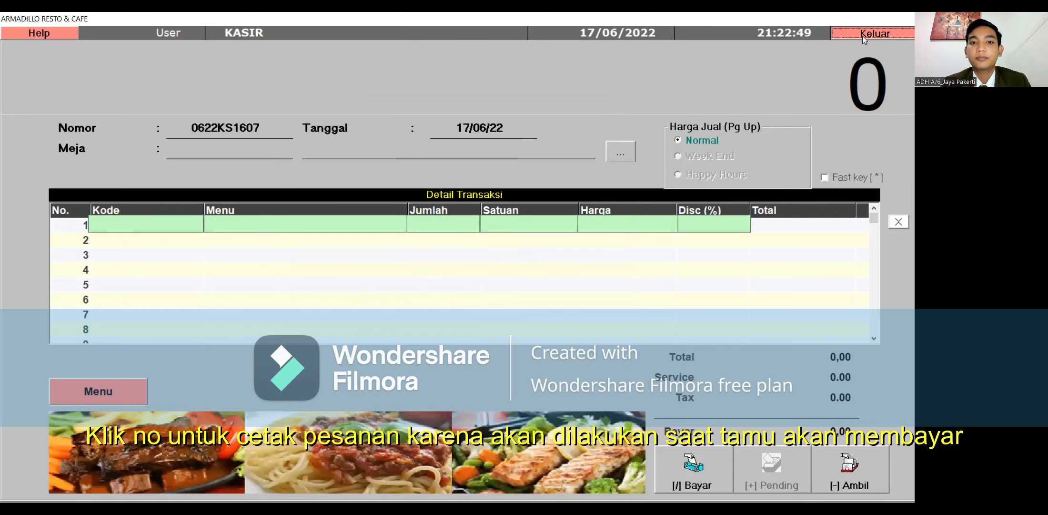
Step: Return from the cashier form to the main menu and open the Chef incoming-orders list
{"action": "left_click", "coordinate": [863, 36]}
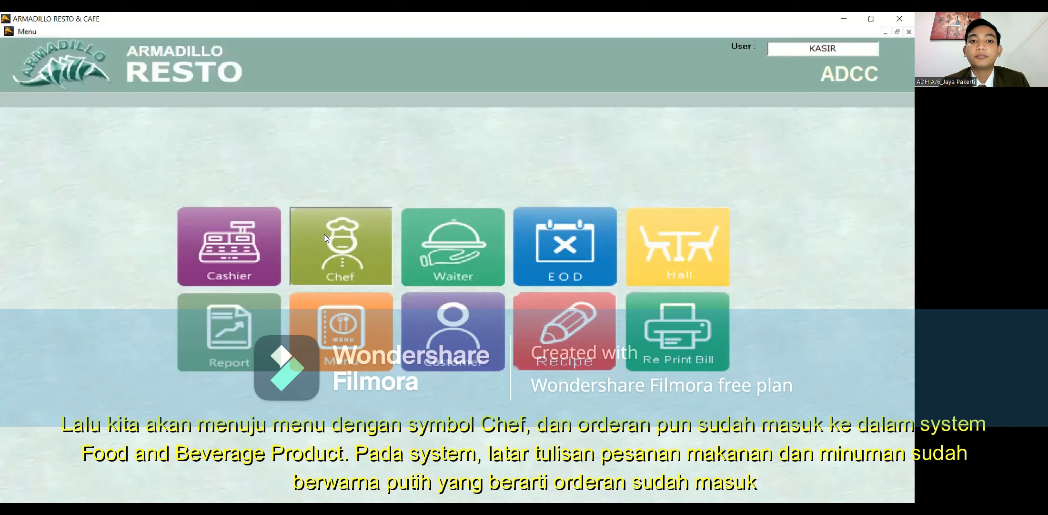
{"action": "left_click", "coordinate": [328, 258]}
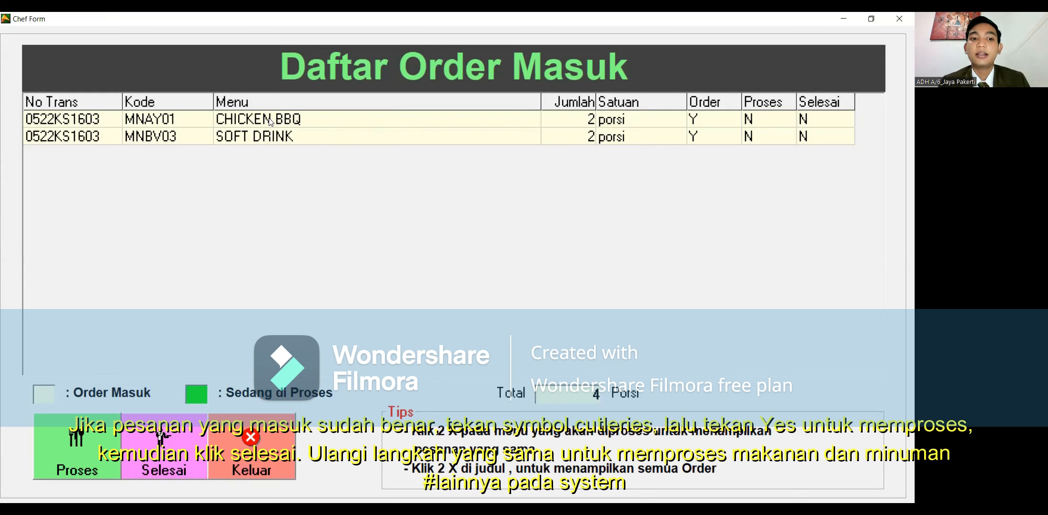
Step: Start processing the 2 portions of CHICKEN BBQ and refresh the order list
{"action": "left_click", "coordinate": [270, 122]}
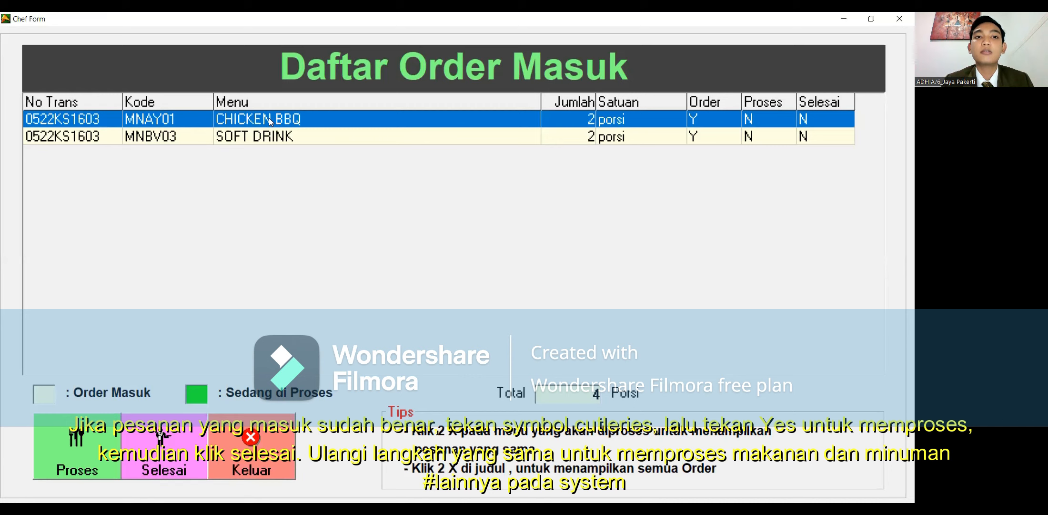
{"action": "left_click", "coordinate": [100, 460]}
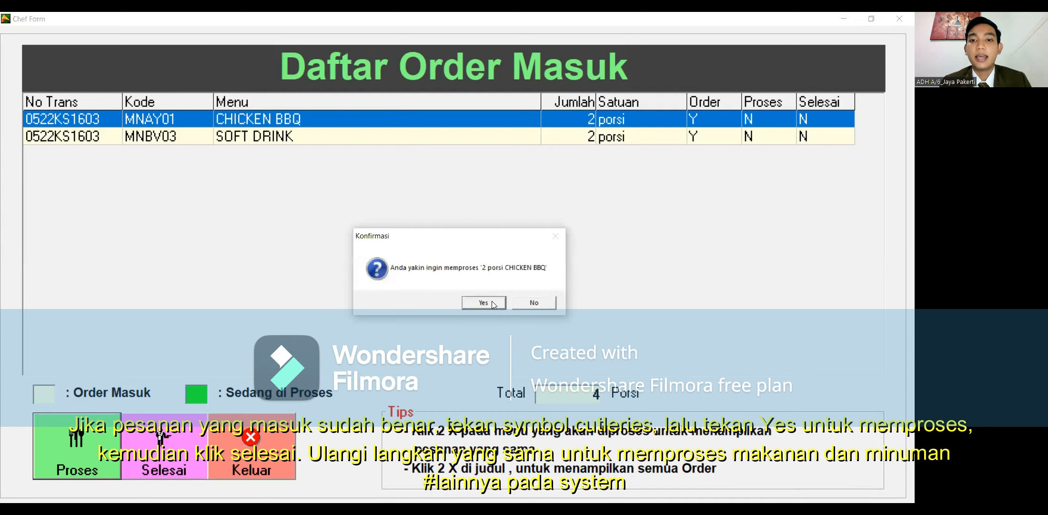
{"action": "left_click", "coordinate": [491, 302]}
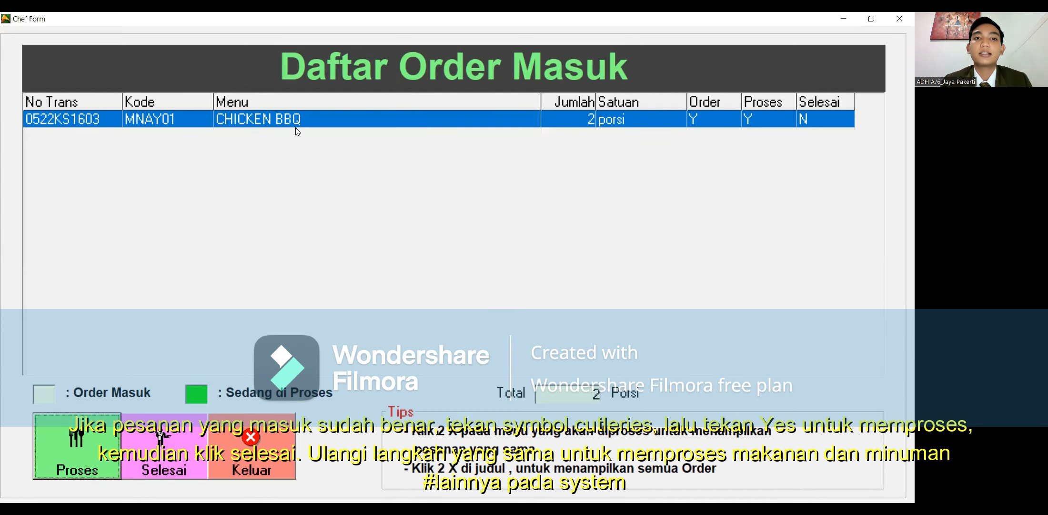
{"action": "left_click", "coordinate": [95, 431]}
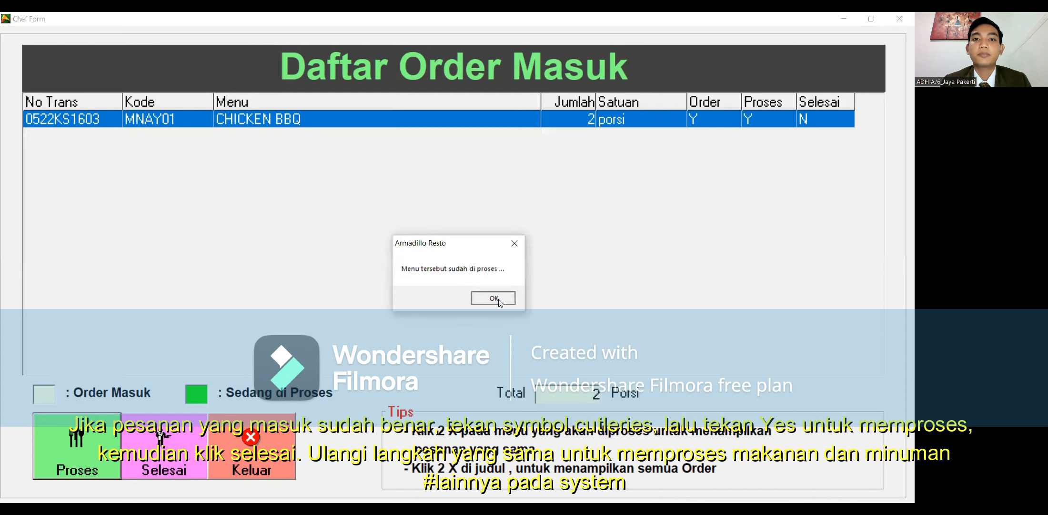
{"action": "left_click", "coordinate": [493, 298]}
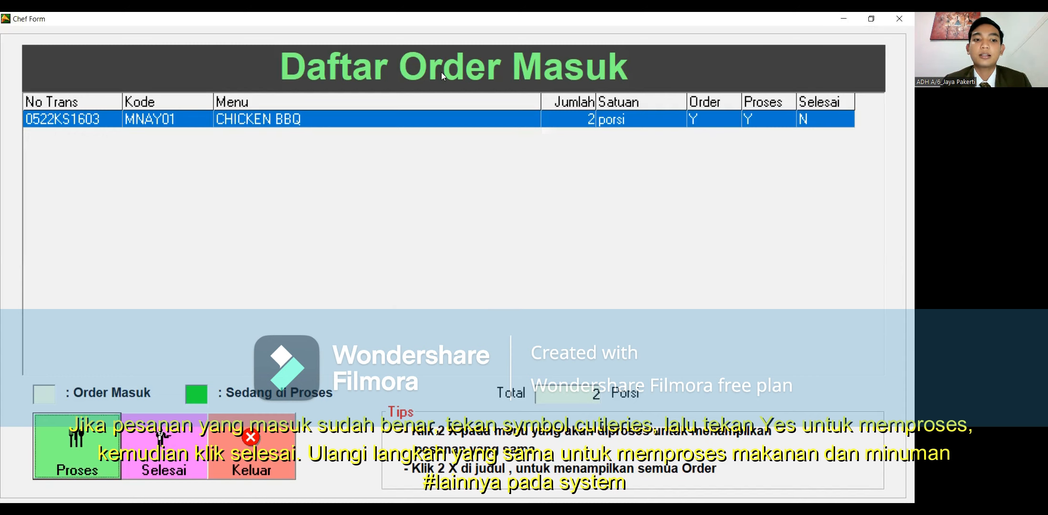
{"action": "double_click", "coordinate": [441, 72]}
Step: Start processing the SOFT DRINK order, then refresh the list and reselect CHICKEN BBQ
{"action": "left_click", "coordinate": [371, 137]}
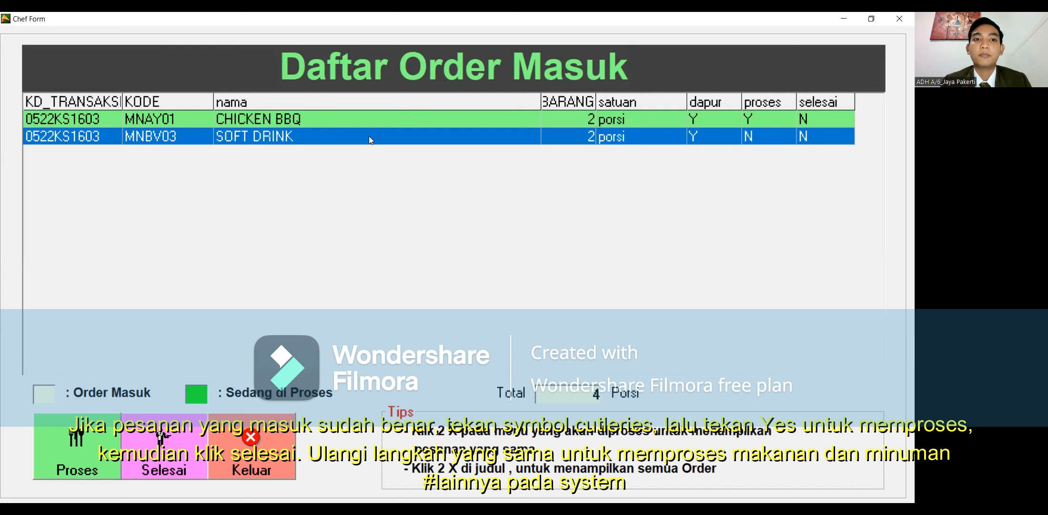
{"action": "left_click", "coordinate": [99, 464]}
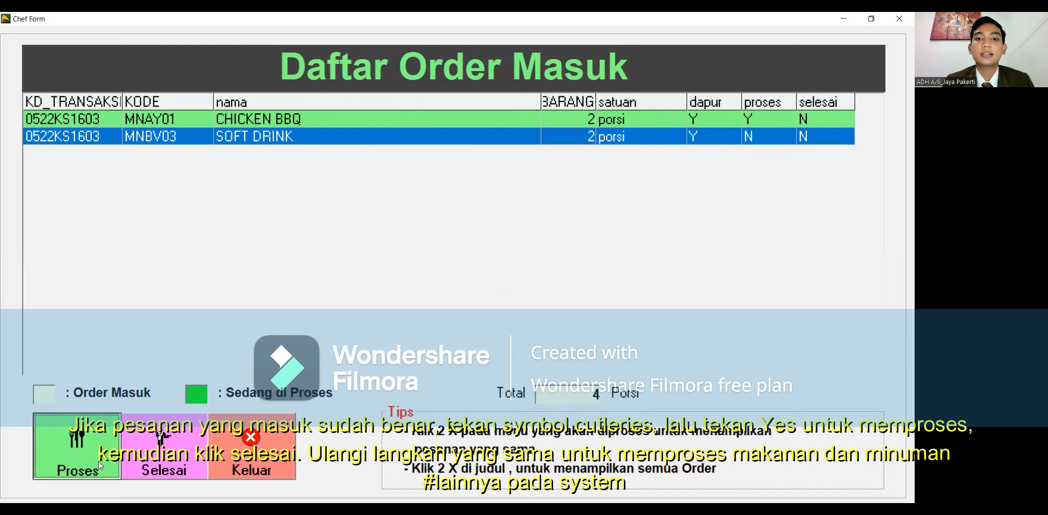
{"action": "left_click", "coordinate": [482, 302]}
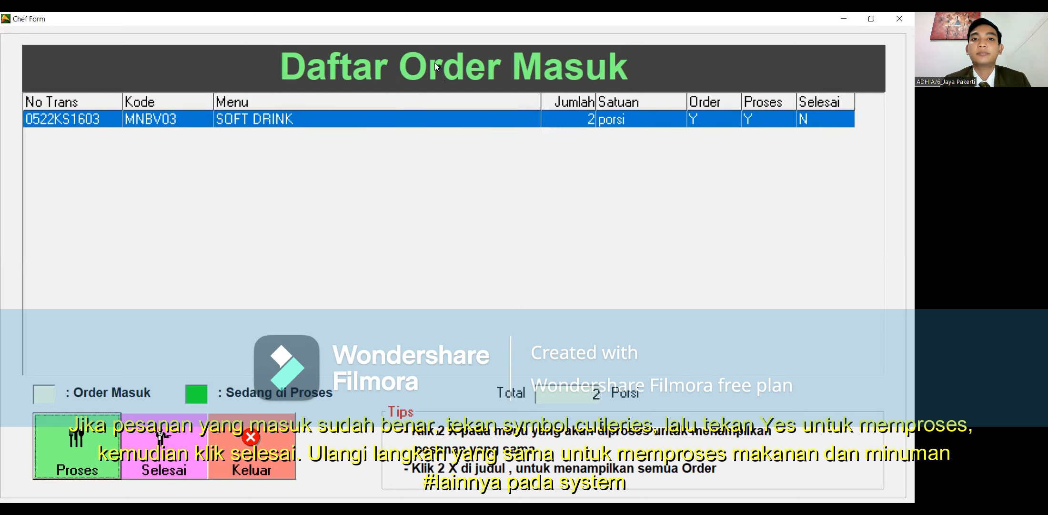
{"action": "double_click", "coordinate": [425, 66]}
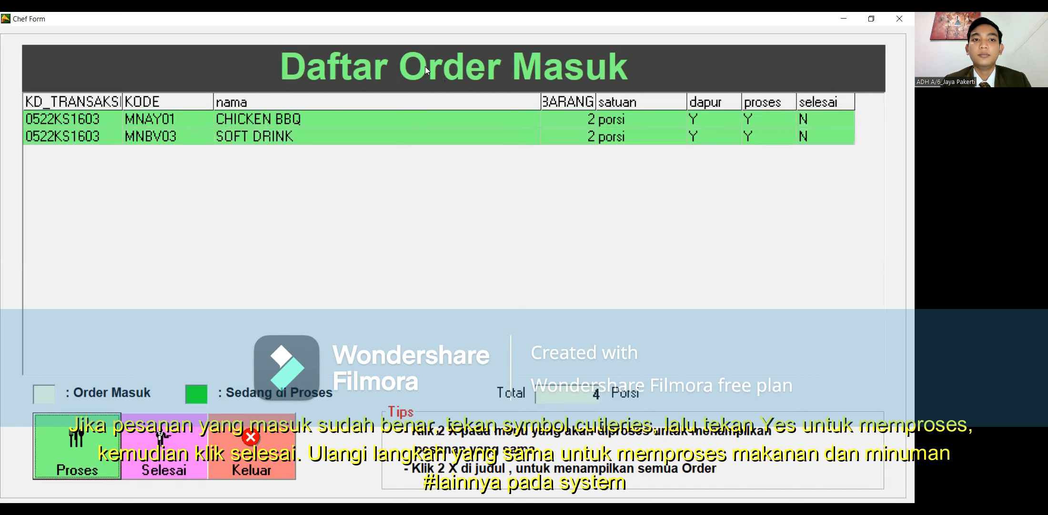
{"action": "left_click", "coordinate": [338, 120]}
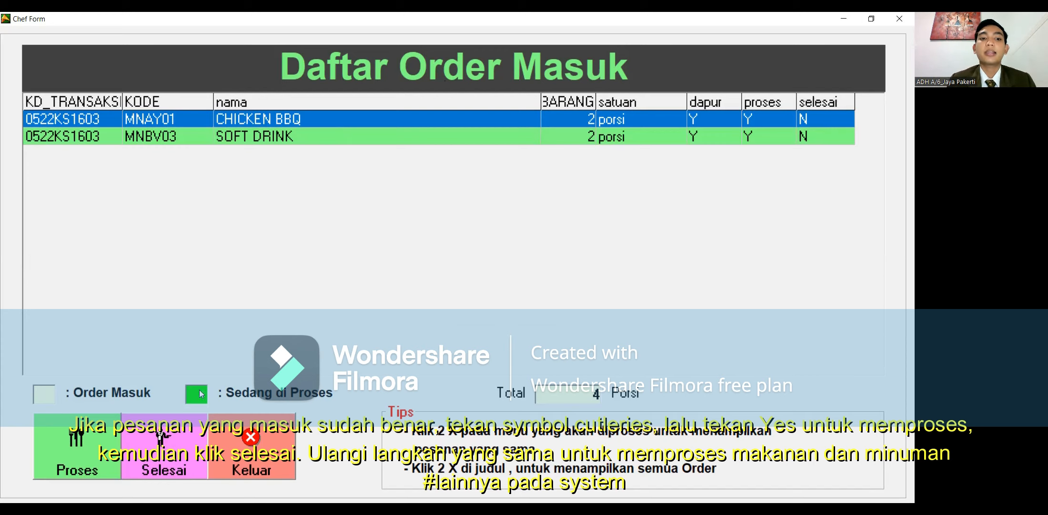
Step: Mark CHICKEN BBQ and then SOFT DRINK as finished, leaving the chef's list at 0 portions
{"action": "left_click", "coordinate": [168, 446]}
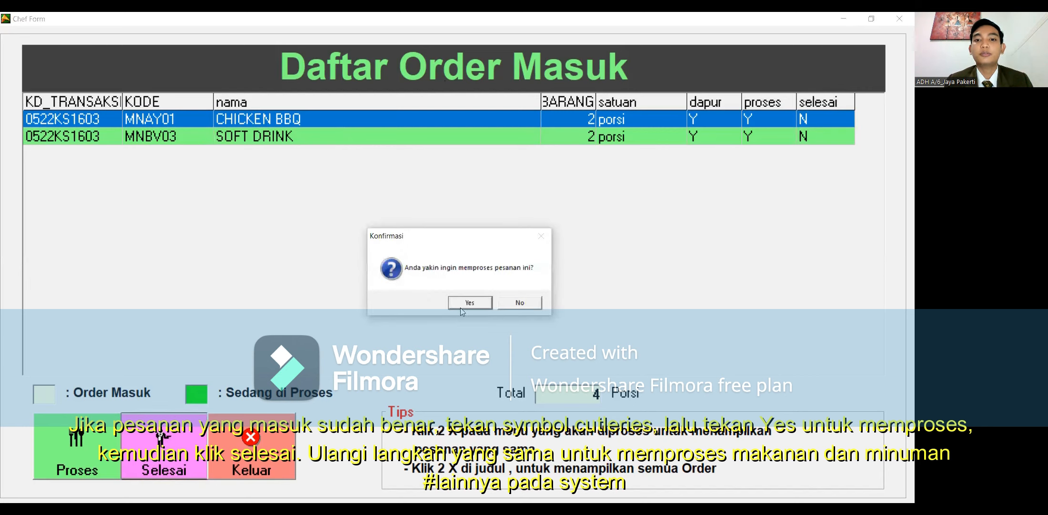
{"action": "left_click", "coordinate": [461, 305]}
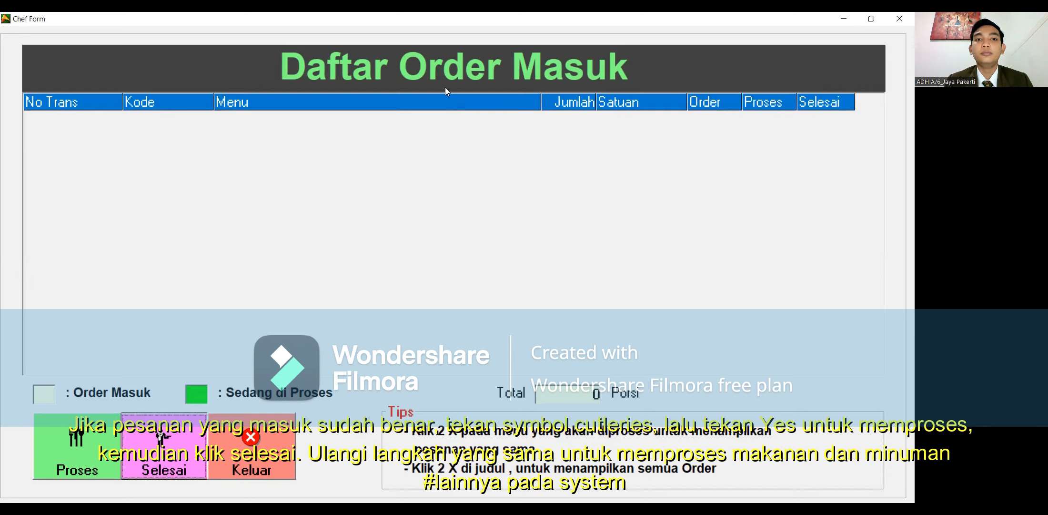
{"action": "double_click", "coordinate": [441, 71]}
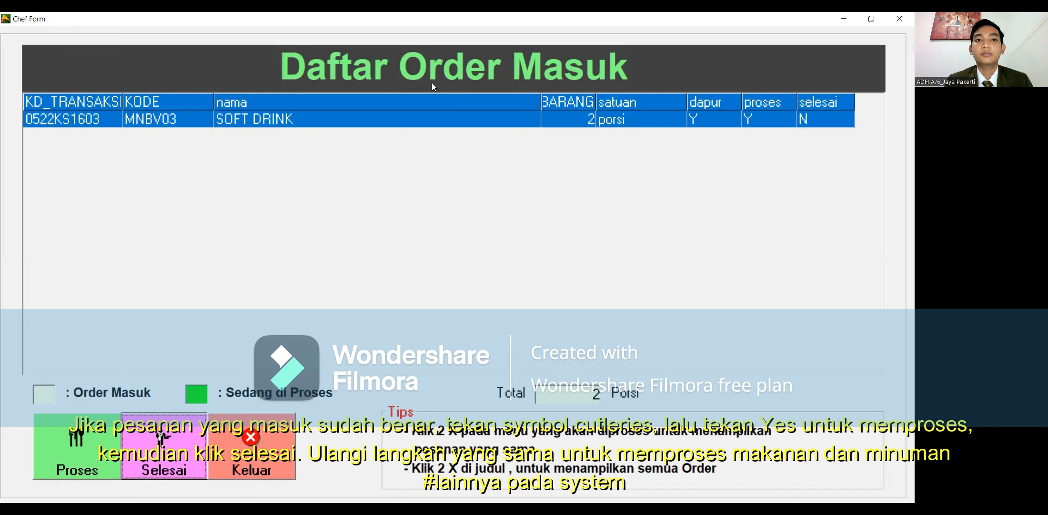
{"action": "left_click", "coordinate": [405, 119]}
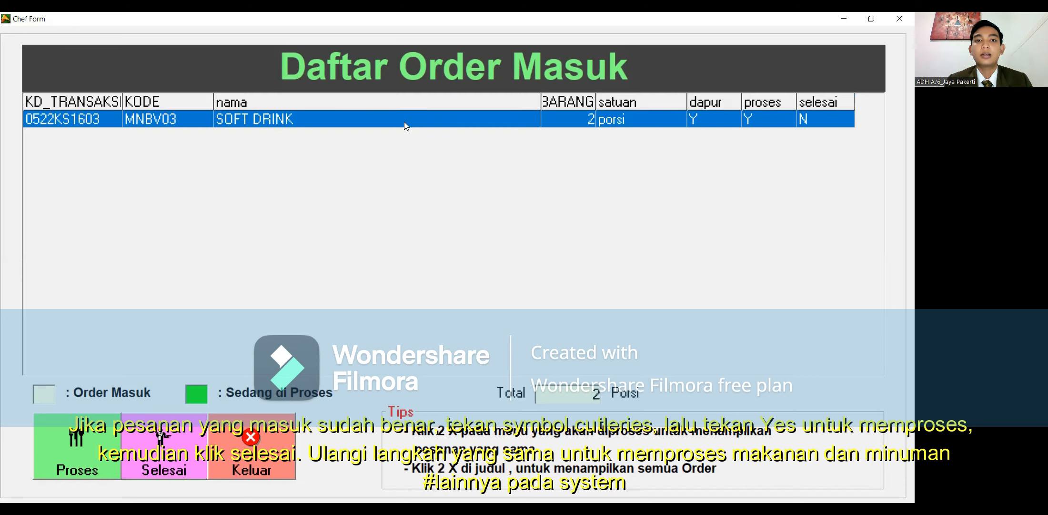
{"action": "left_click", "coordinate": [183, 474]}
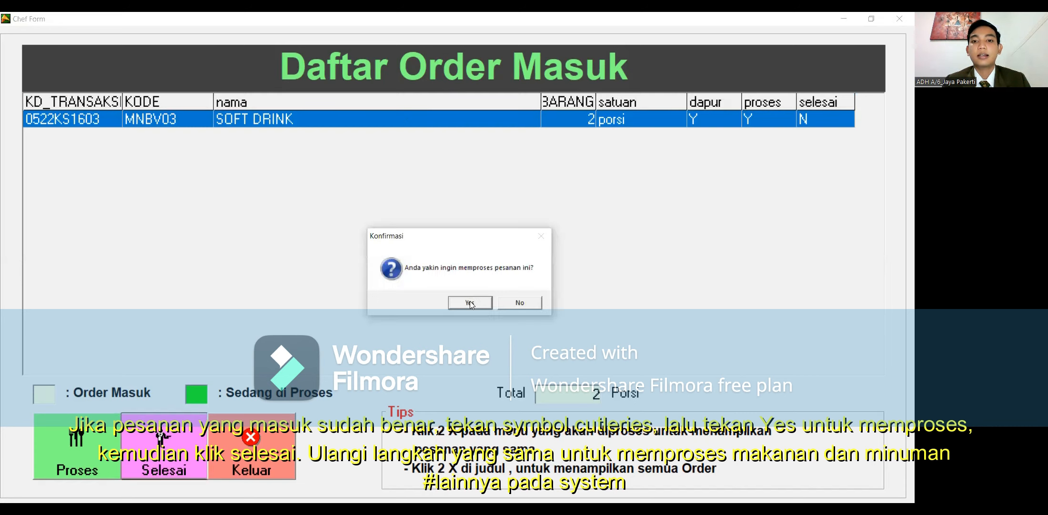
{"action": "left_click", "coordinate": [470, 303]}
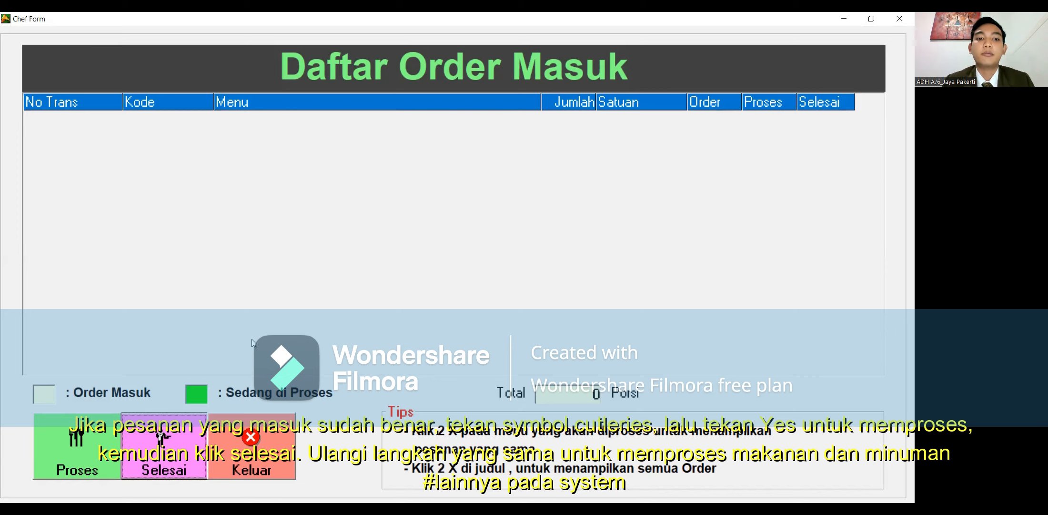
Step: Switch from Chef to Waiter and serve the SOFT DRINK, leaving only CHICKEN BBQ (2 portions) waiting
{"action": "left_click", "coordinate": [253, 439]}
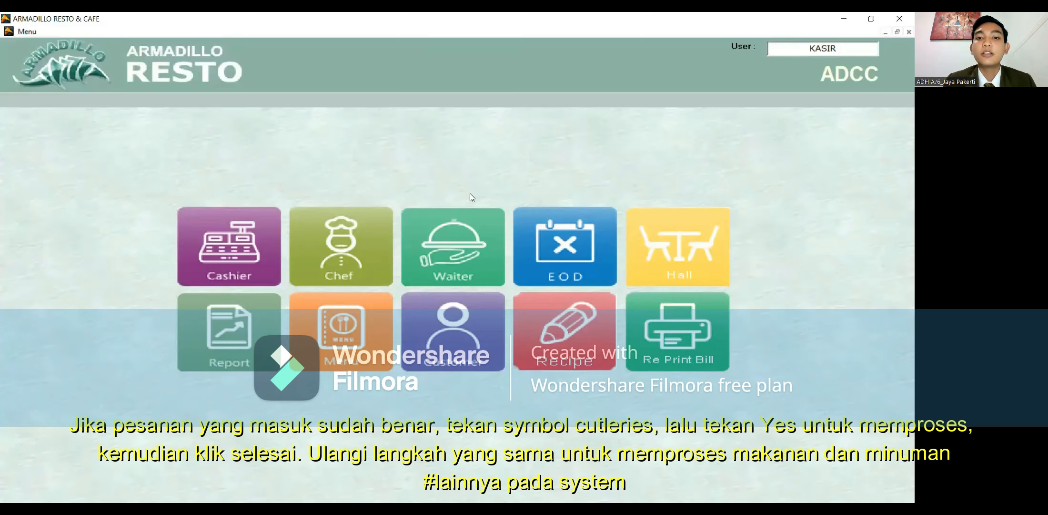
{"action": "left_click", "coordinate": [453, 258]}
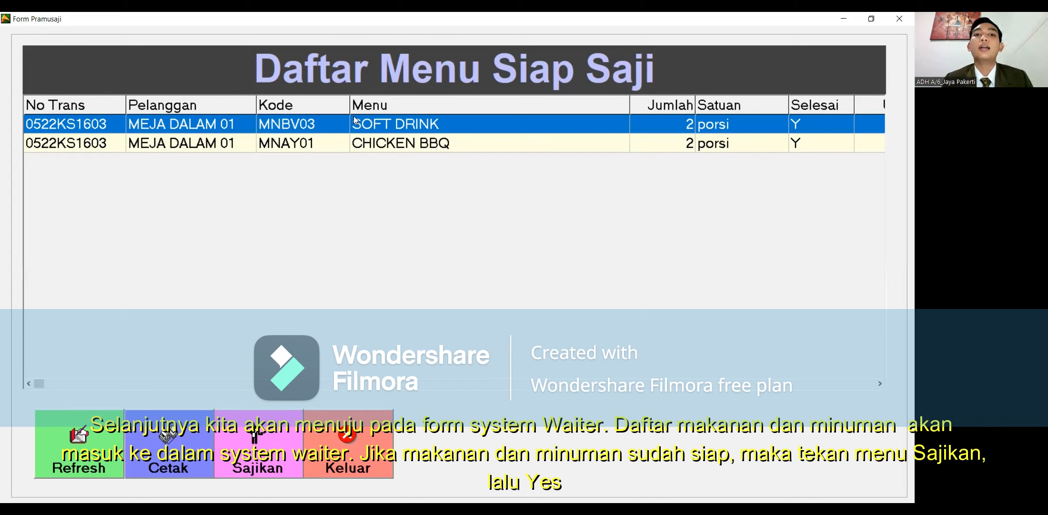
{"action": "left_click", "coordinate": [284, 430]}
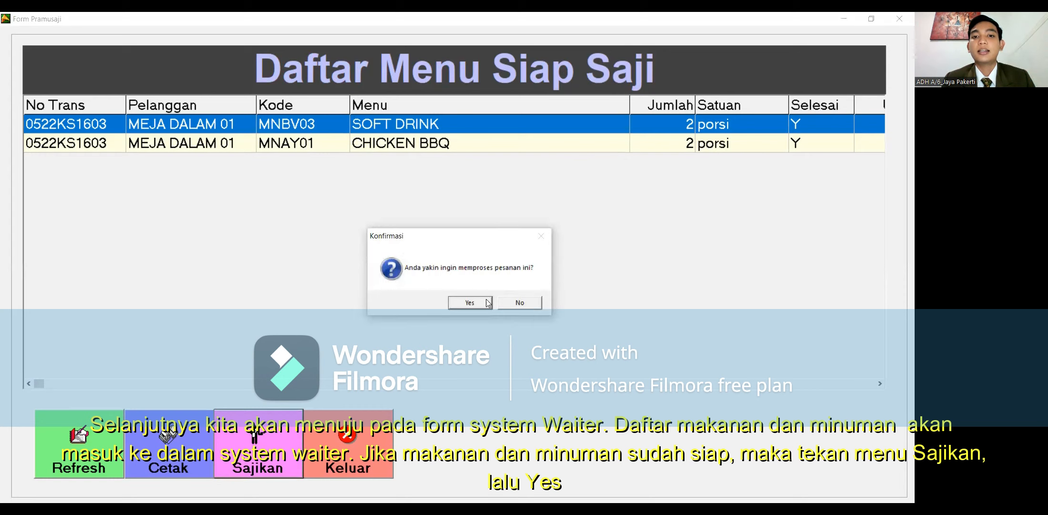
{"action": "left_click", "coordinate": [487, 302]}
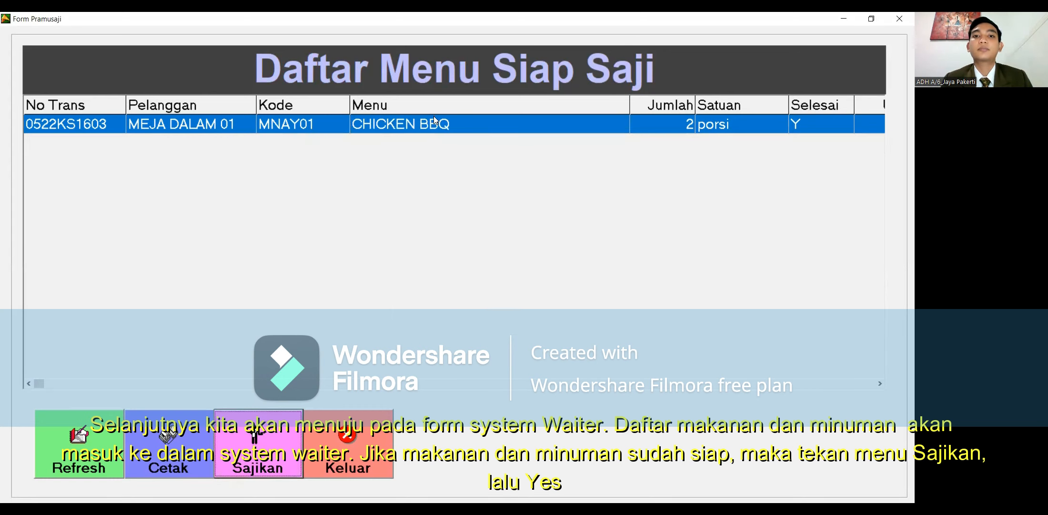